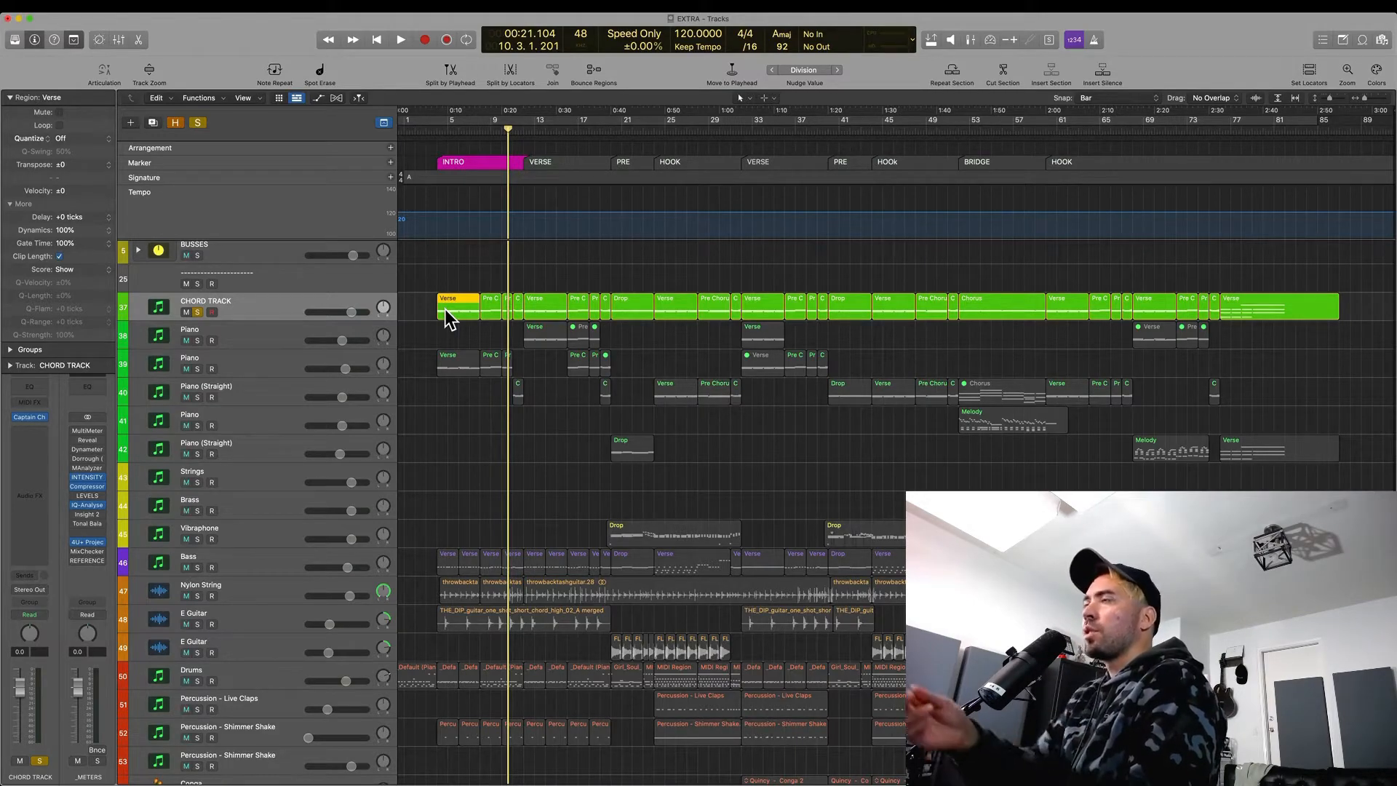
# Step: Play the soloed chord track from its first Verse region into the Pre Chorus and stop playback
pyautogui.hotkey('shift', 'Return')
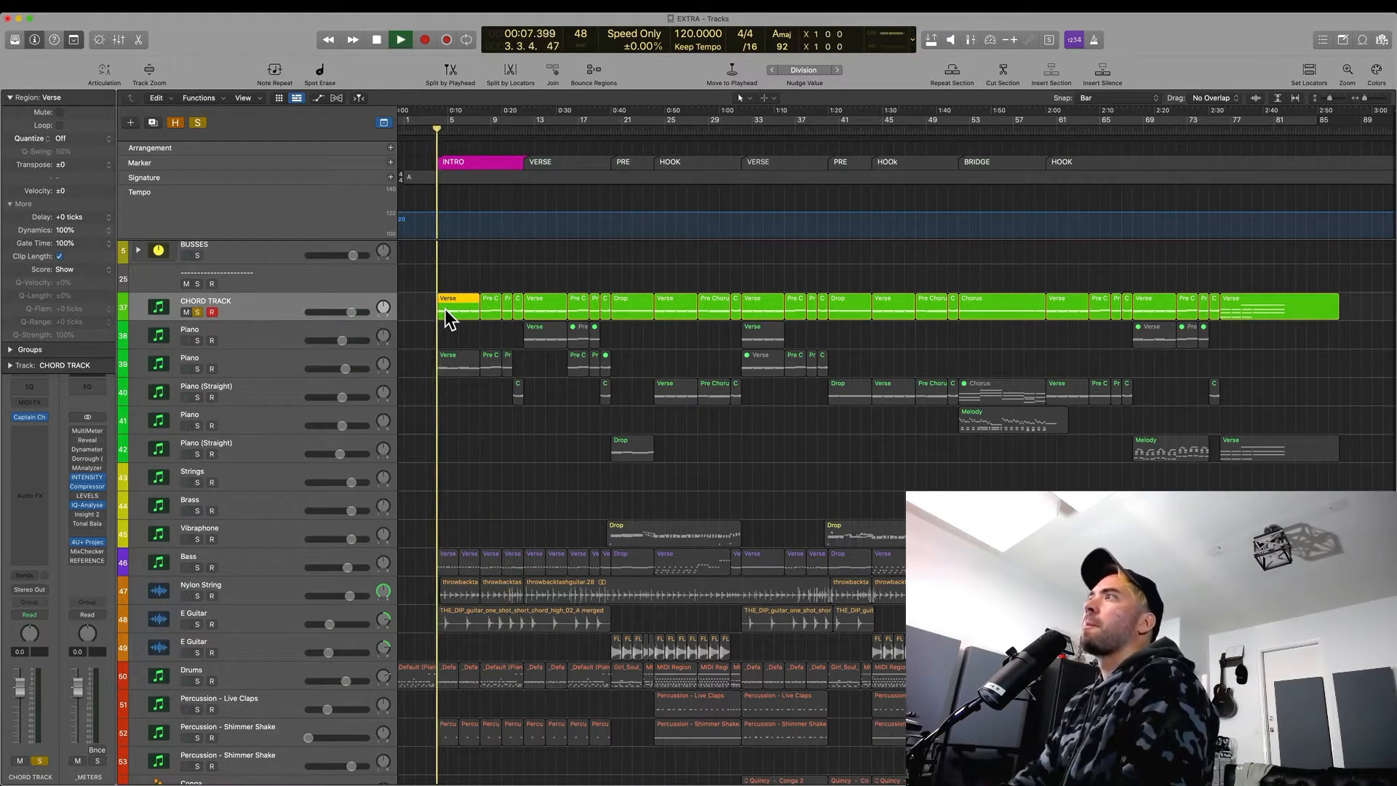
pyautogui.moveTo(421, 277); pyautogui.dragTo(739, 427)
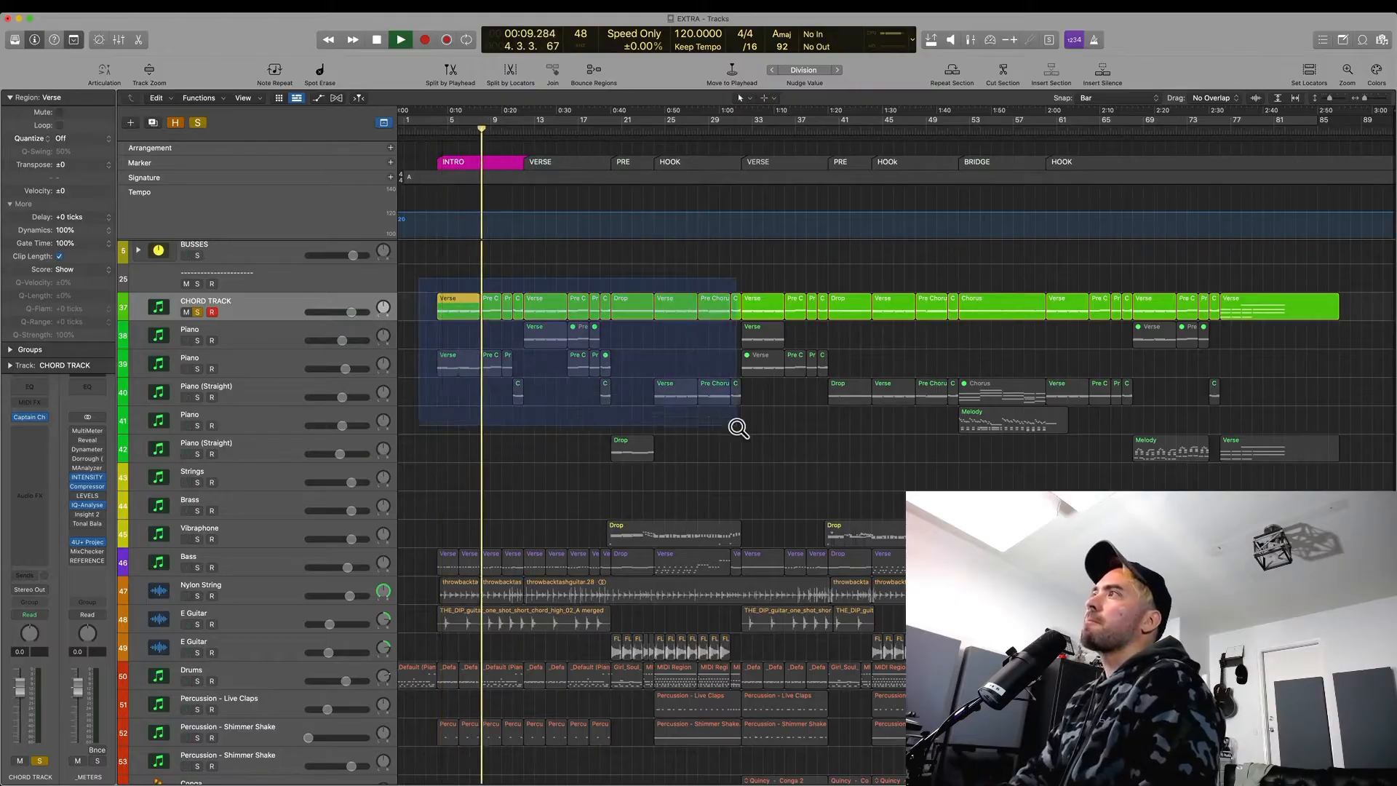
pyautogui.press('super+Right')
pyautogui.press('super+Right')
pyautogui.press('super+Left')
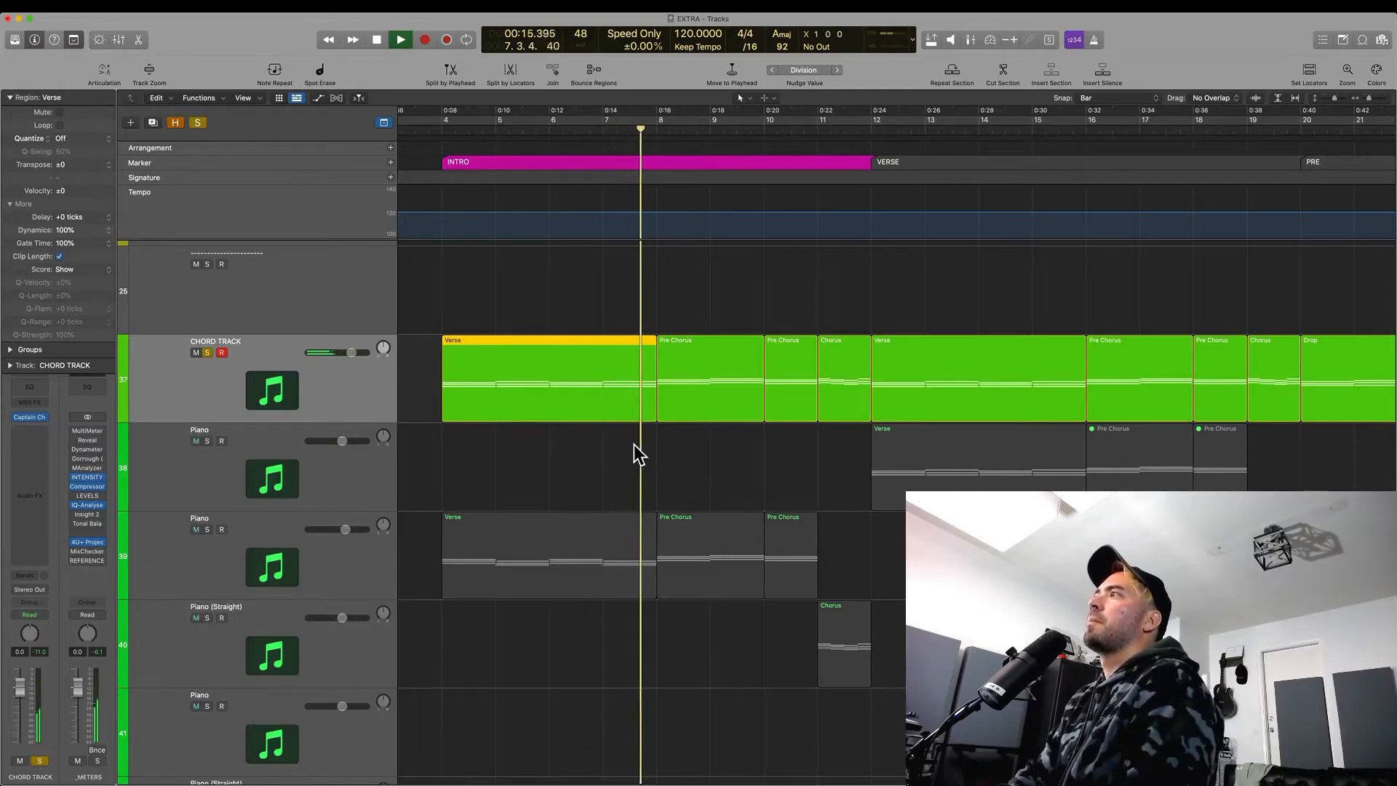
pyautogui.press('space')
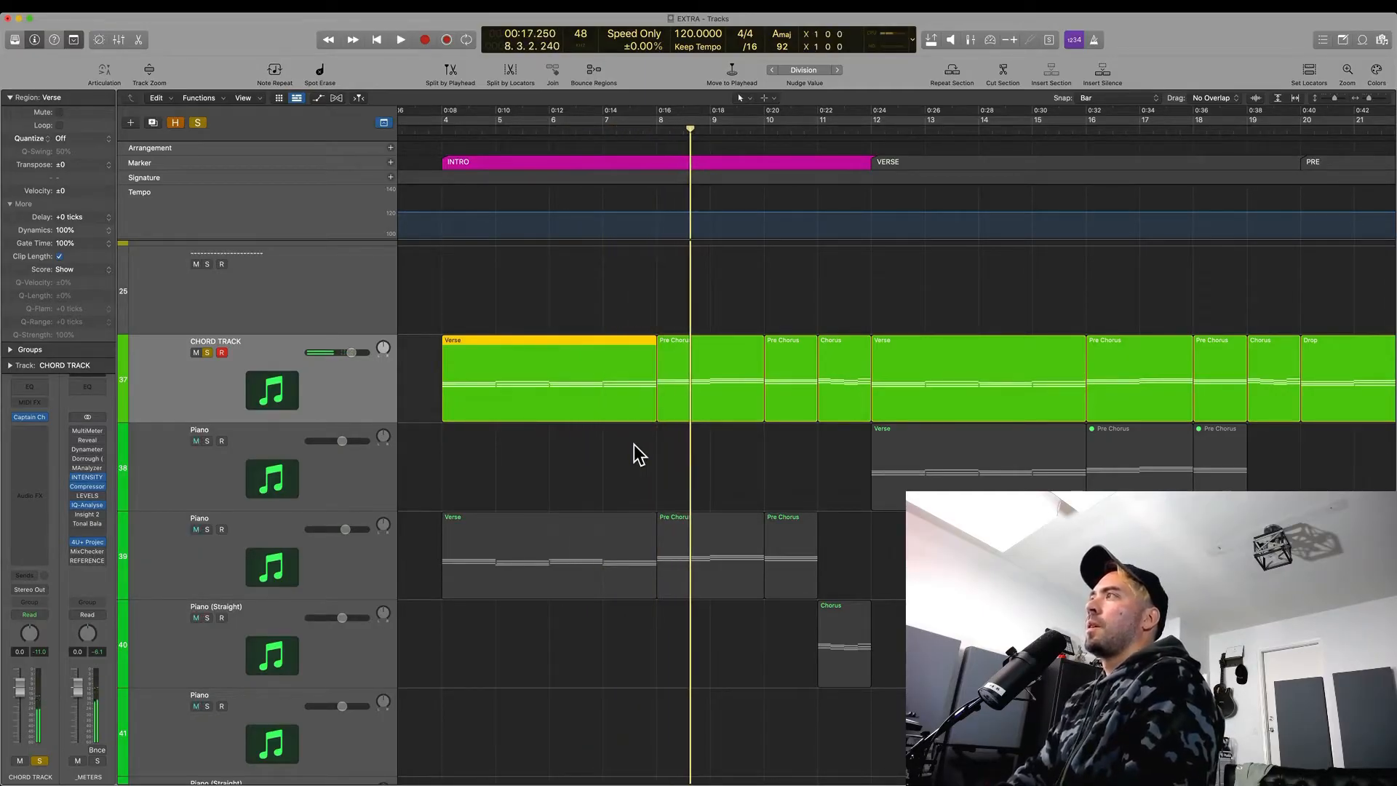
# Step: Turn off solo on CHORD TRACK with the whole arrangement in view
pyautogui.press('super+Left')
pyautogui.press('super+Left')
pyautogui.press('super+Left')
pyautogui.press('super+Left')
pyautogui.press('super+Left')
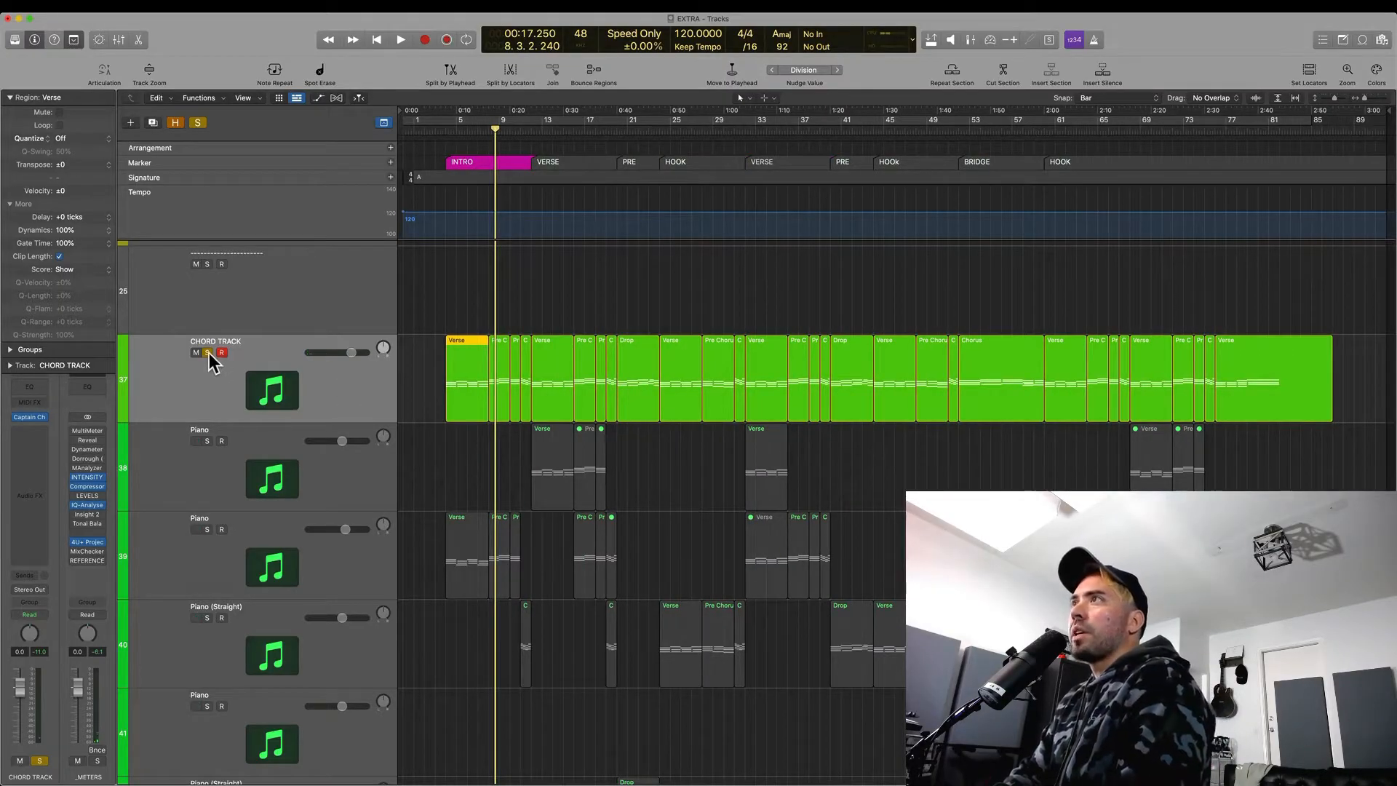
pyautogui.click(209, 353)
# Step: Open the ChordPotion plug-in of the first Piano track (38) and move its window clear of the track list
pyautogui.click(226, 487)
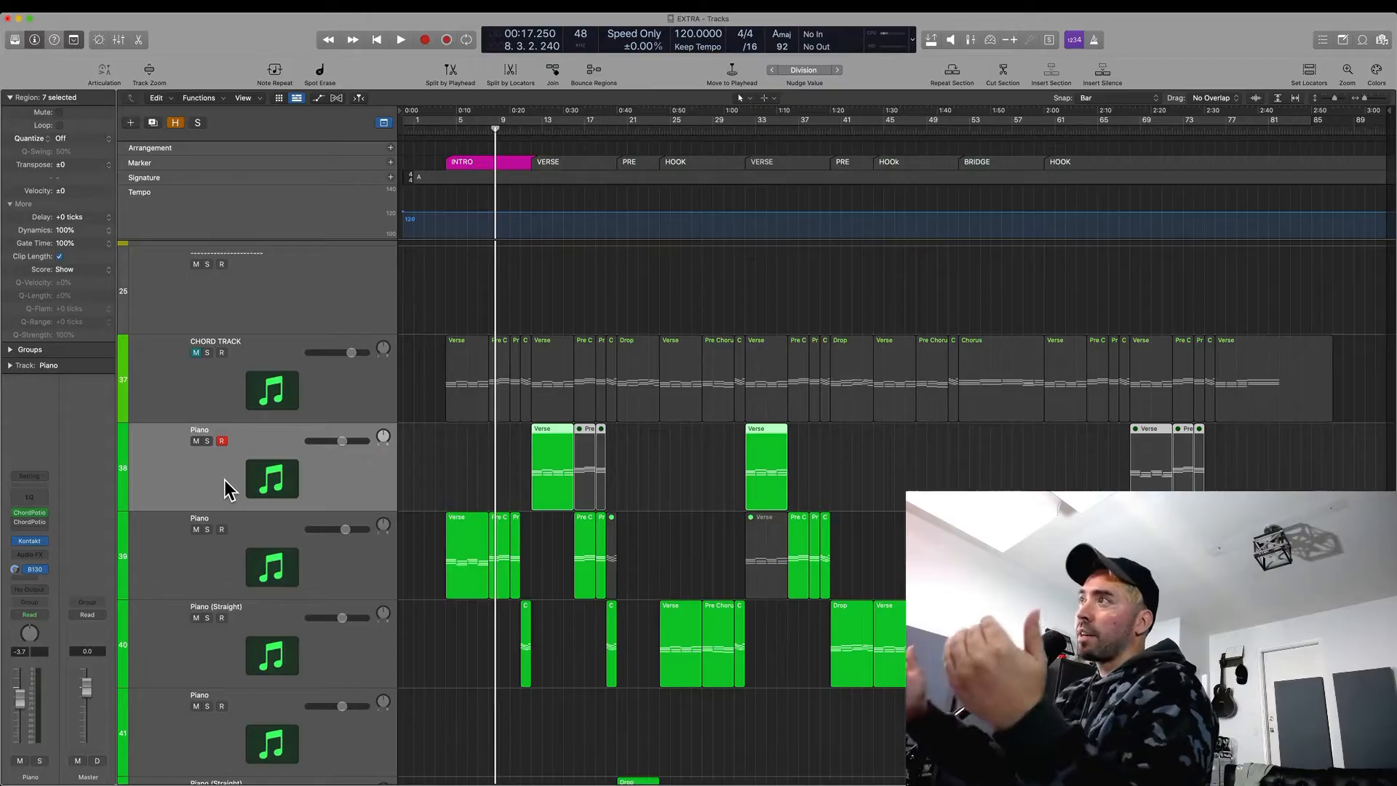
pyautogui.click(29, 513)
pyautogui.moveTo(675, 140); pyautogui.dragTo(840, 108)
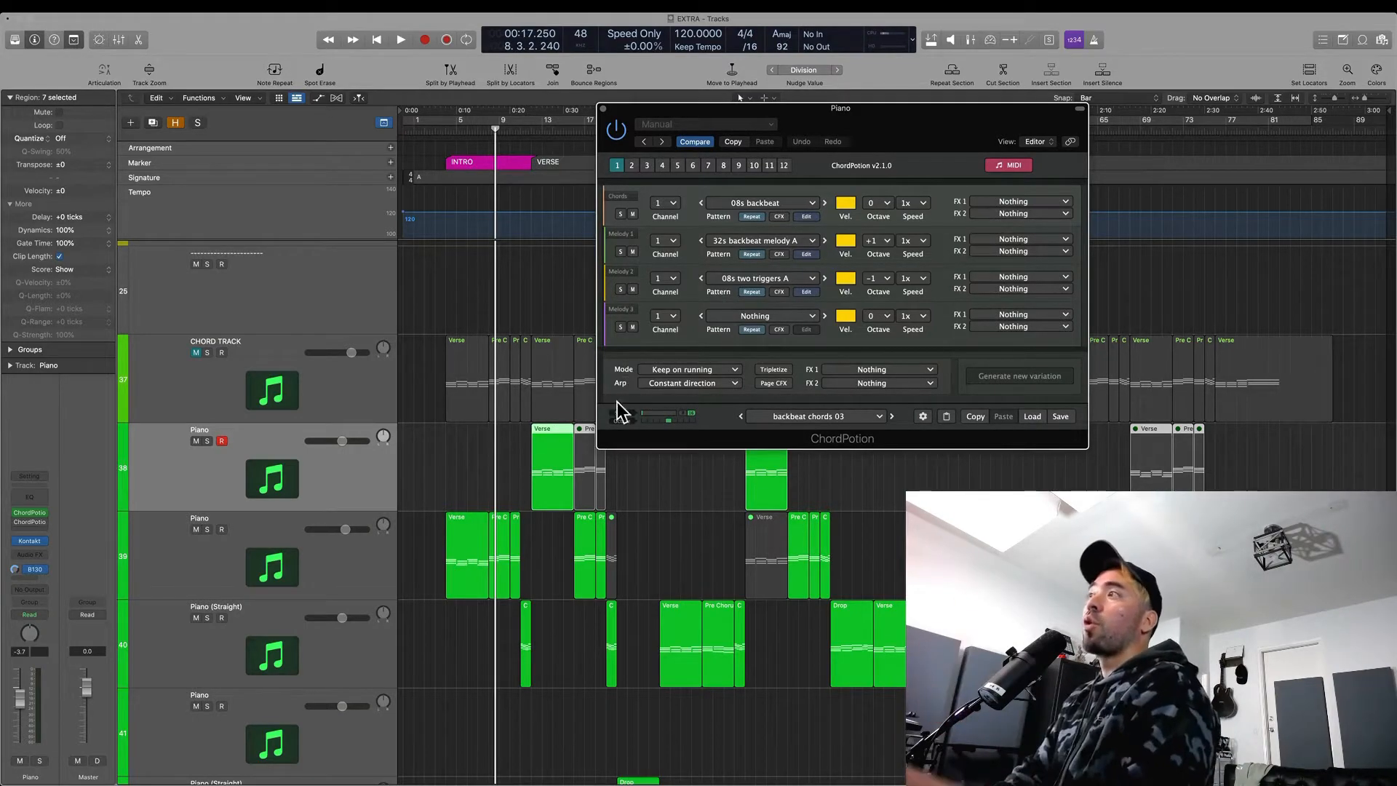
# Step: Start playback from the intro's Verse region on Piano track 39 and solo piano tracks 38 to 41
pyautogui.click(457, 550)
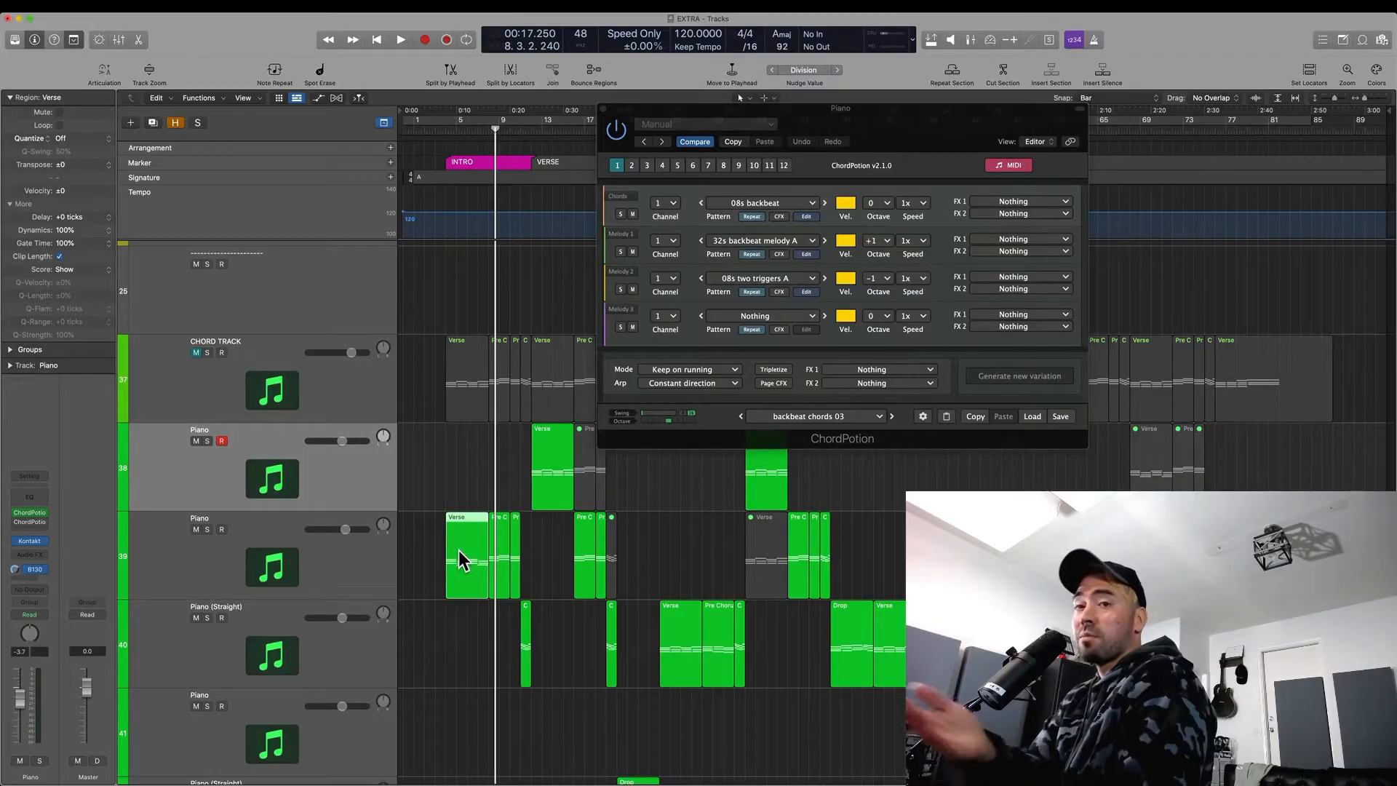
pyautogui.hotkey('shift', 'space')
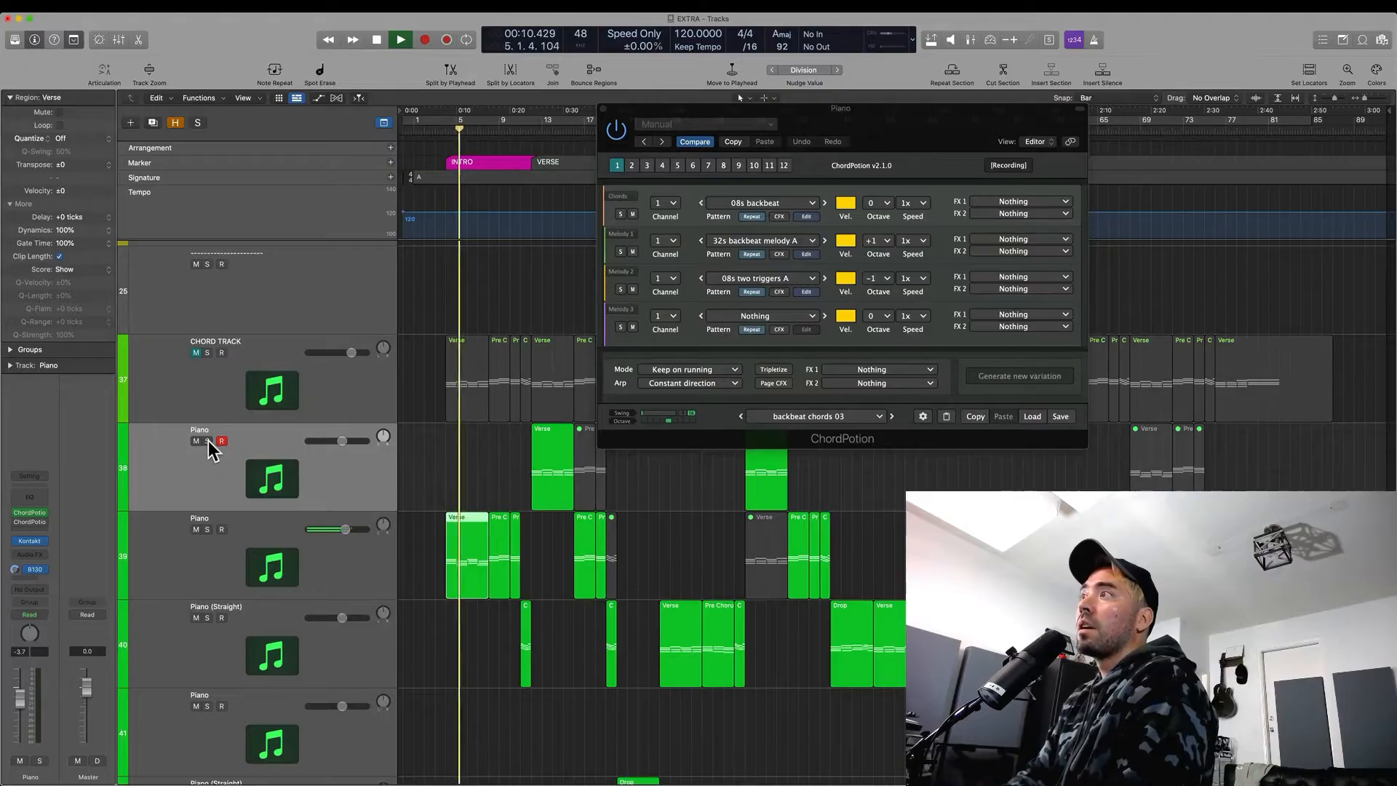
pyautogui.moveTo(208, 440); pyautogui.dragTo(199, 707)
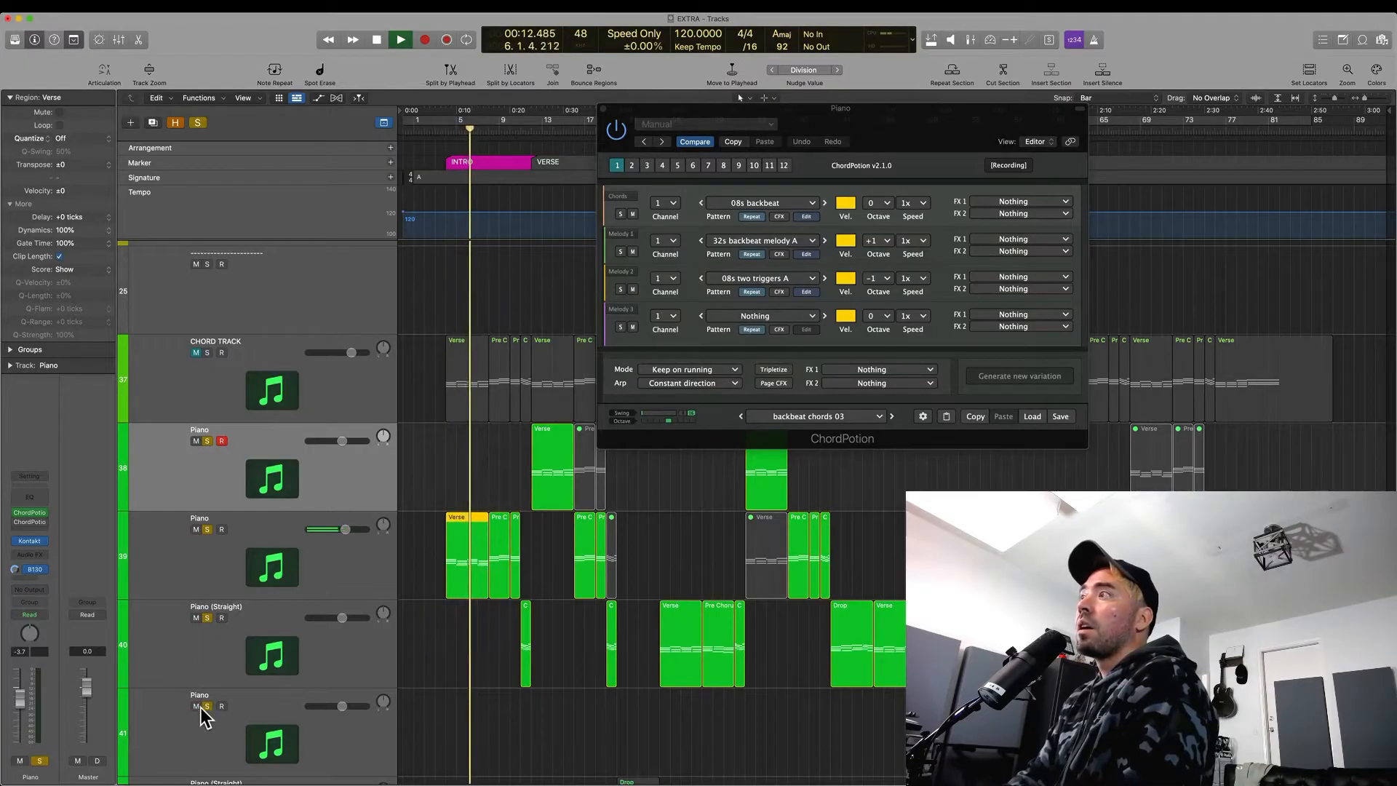
# Step: Listen to the soloed pianos through the intro's Pre Chorus into the Chorus region, select Piano track 39 and stop playback
pyautogui.scroll(5, 630, 643)
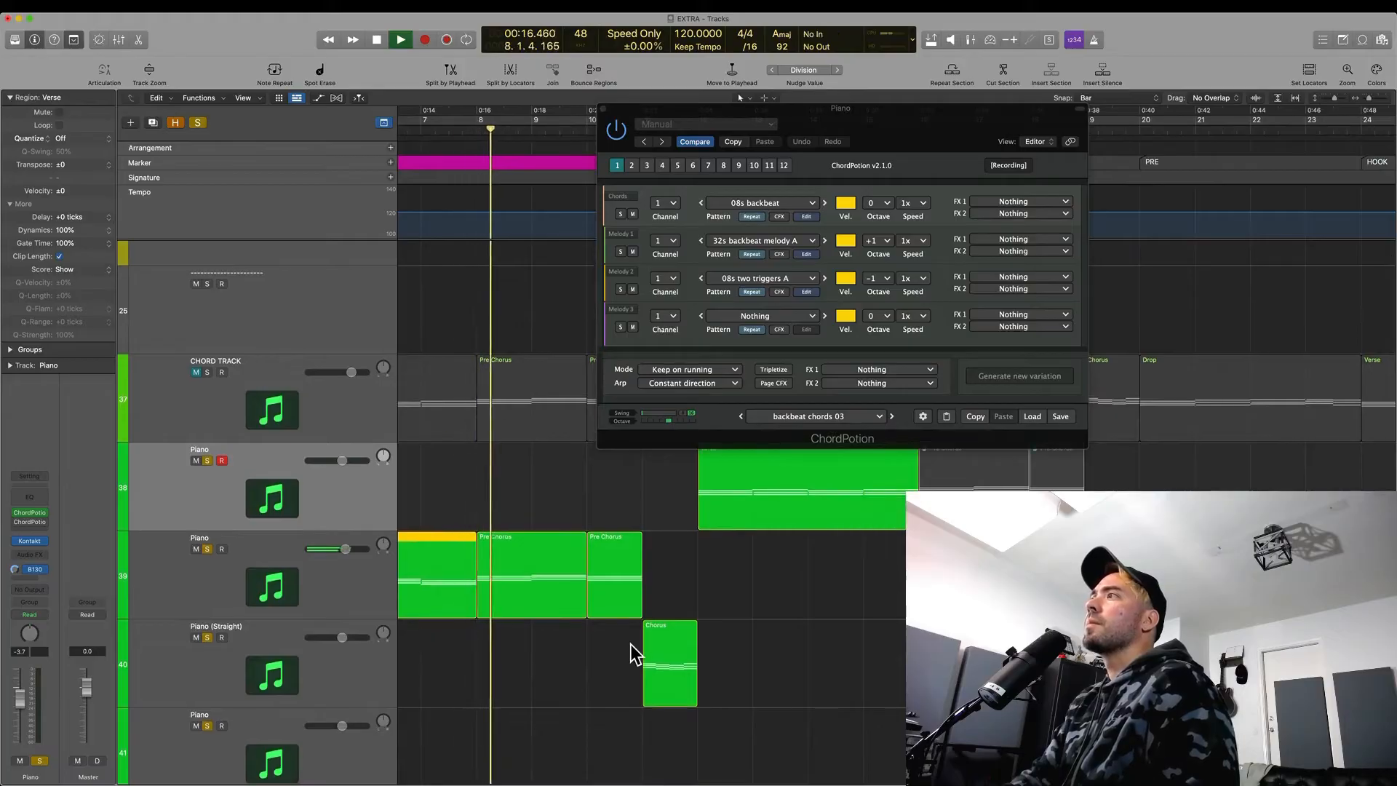
pyautogui.hscroll(3, 630, 643)
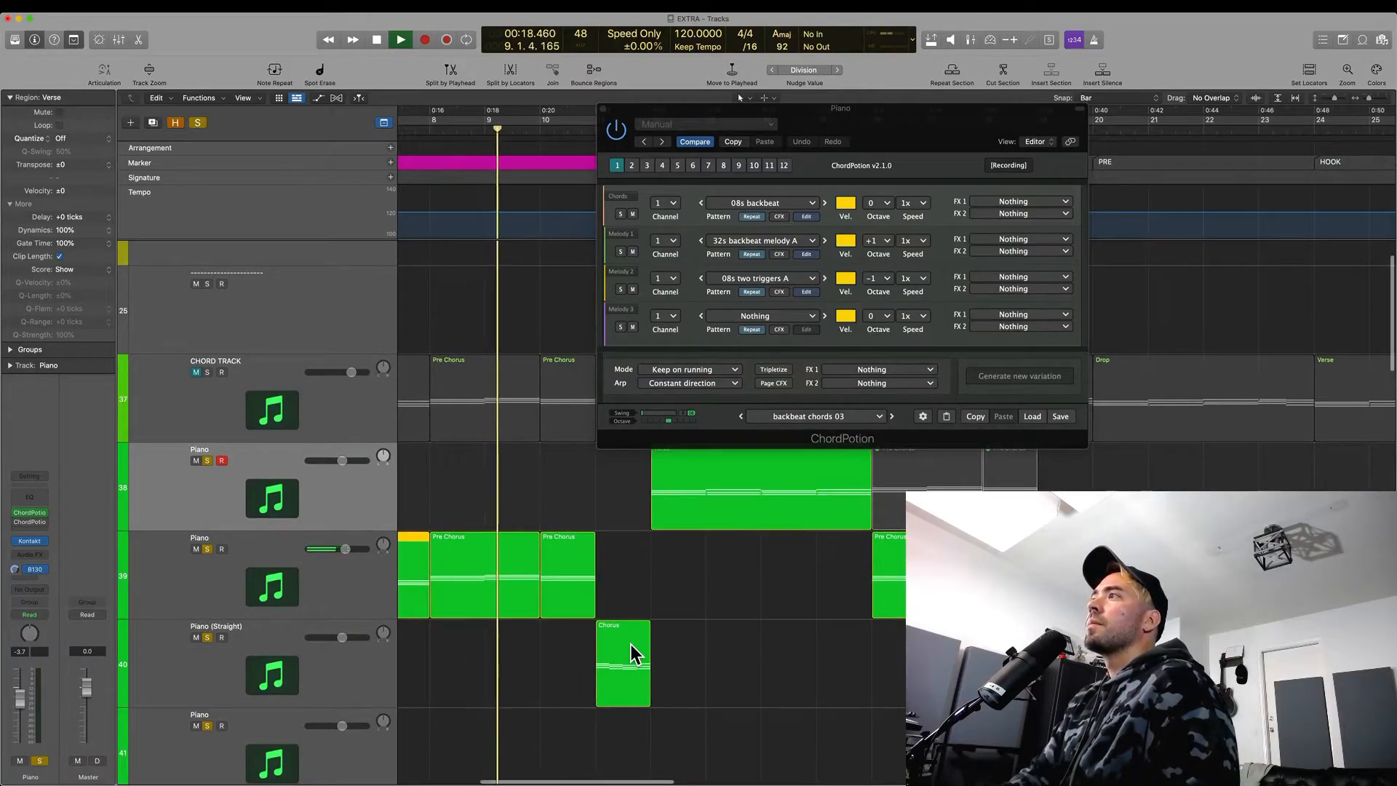
pyautogui.scroll(-2, 630, 643)
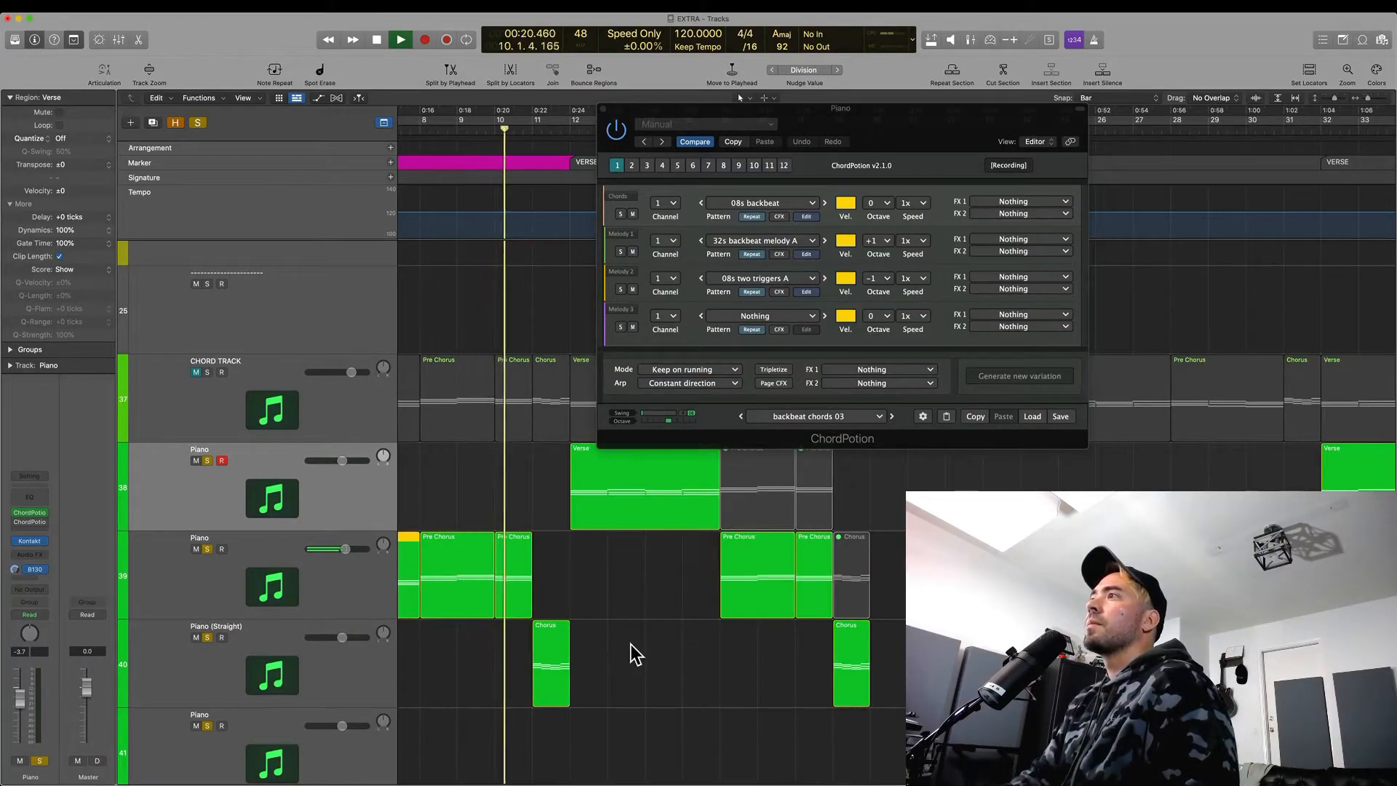
pyautogui.scroll(-1, 630, 644)
pyautogui.click(334, 561)
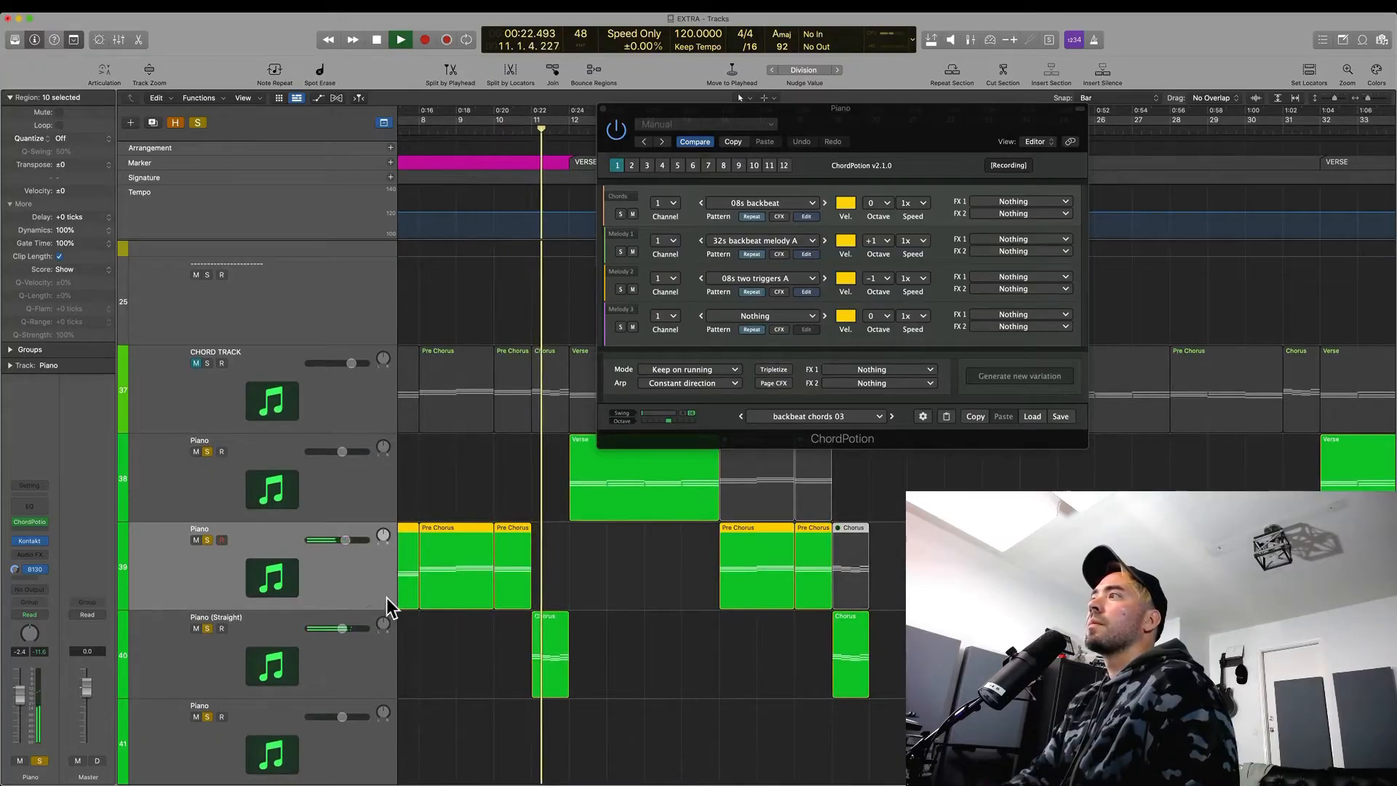
pyautogui.press('space')
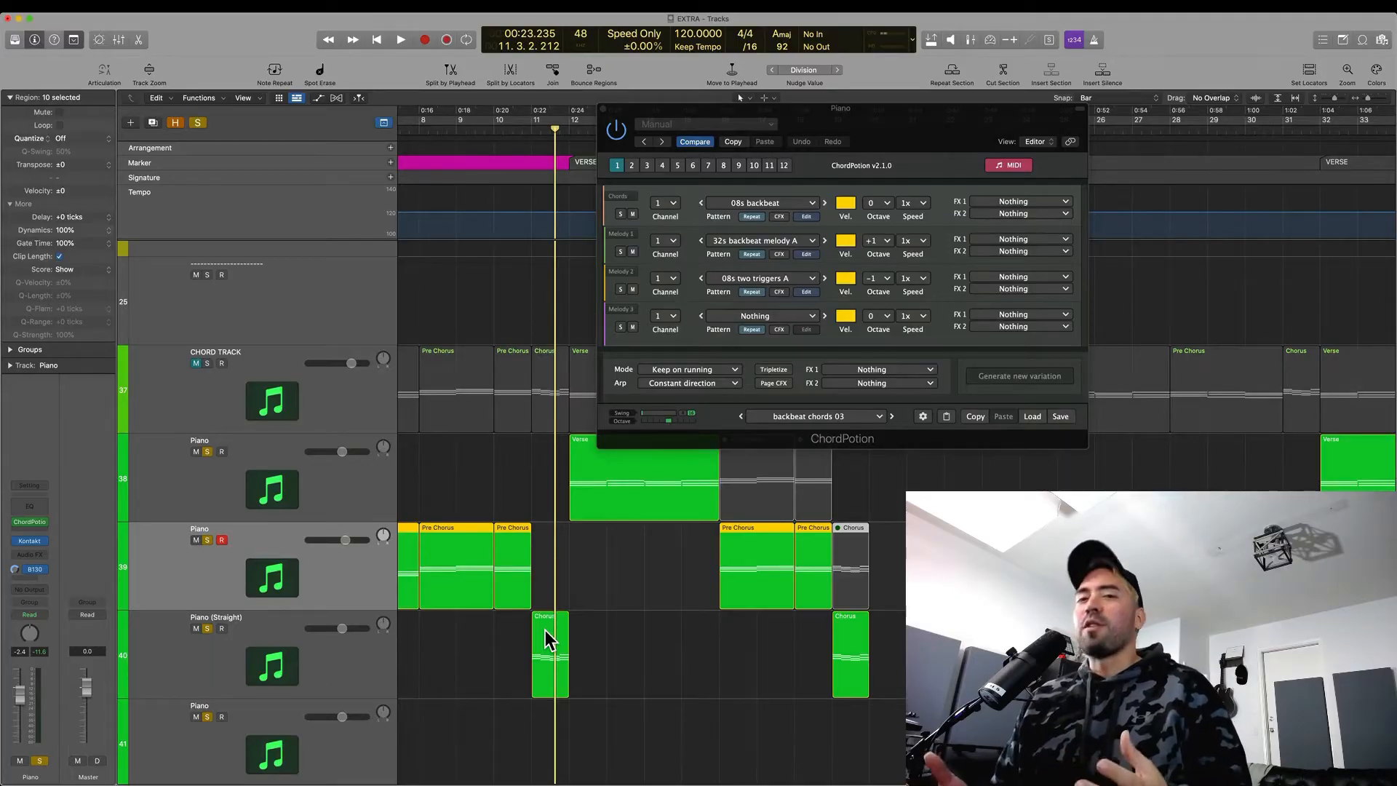
# Step: Bypass ChordPotion on Piano track 38 and play into its first Verse region to hear the plain chords
pyautogui.click(601, 492)
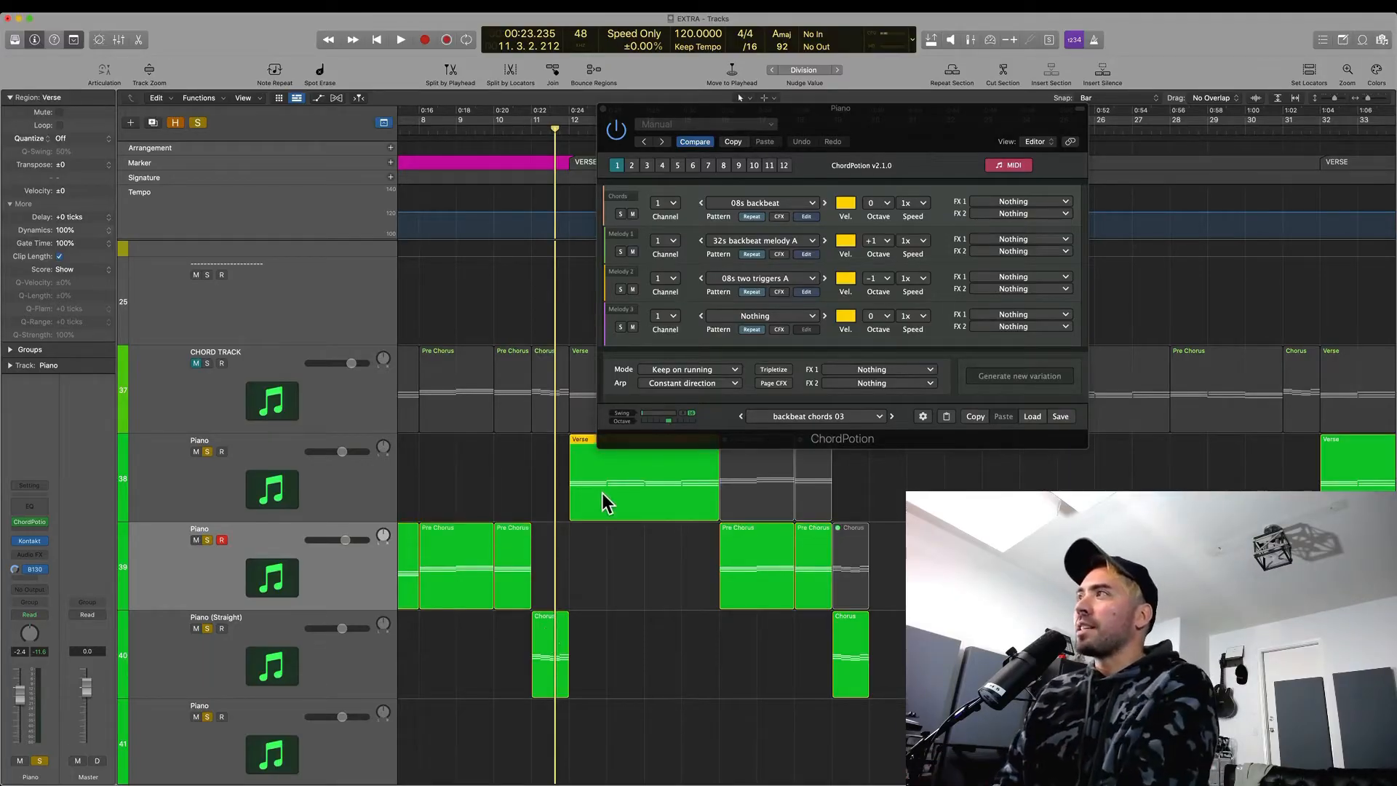
pyautogui.click(368, 469)
pyautogui.moveTo(26, 515)
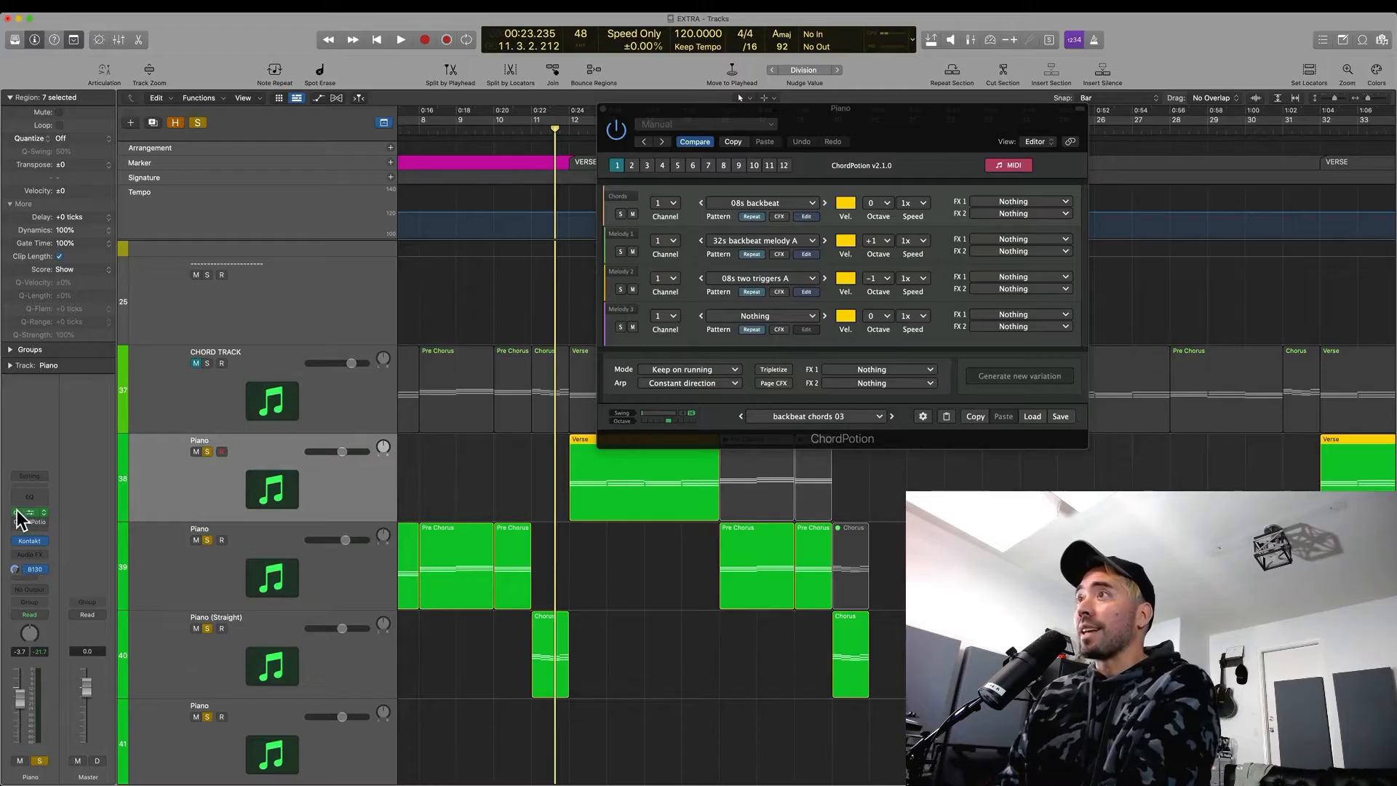
pyautogui.press('space')
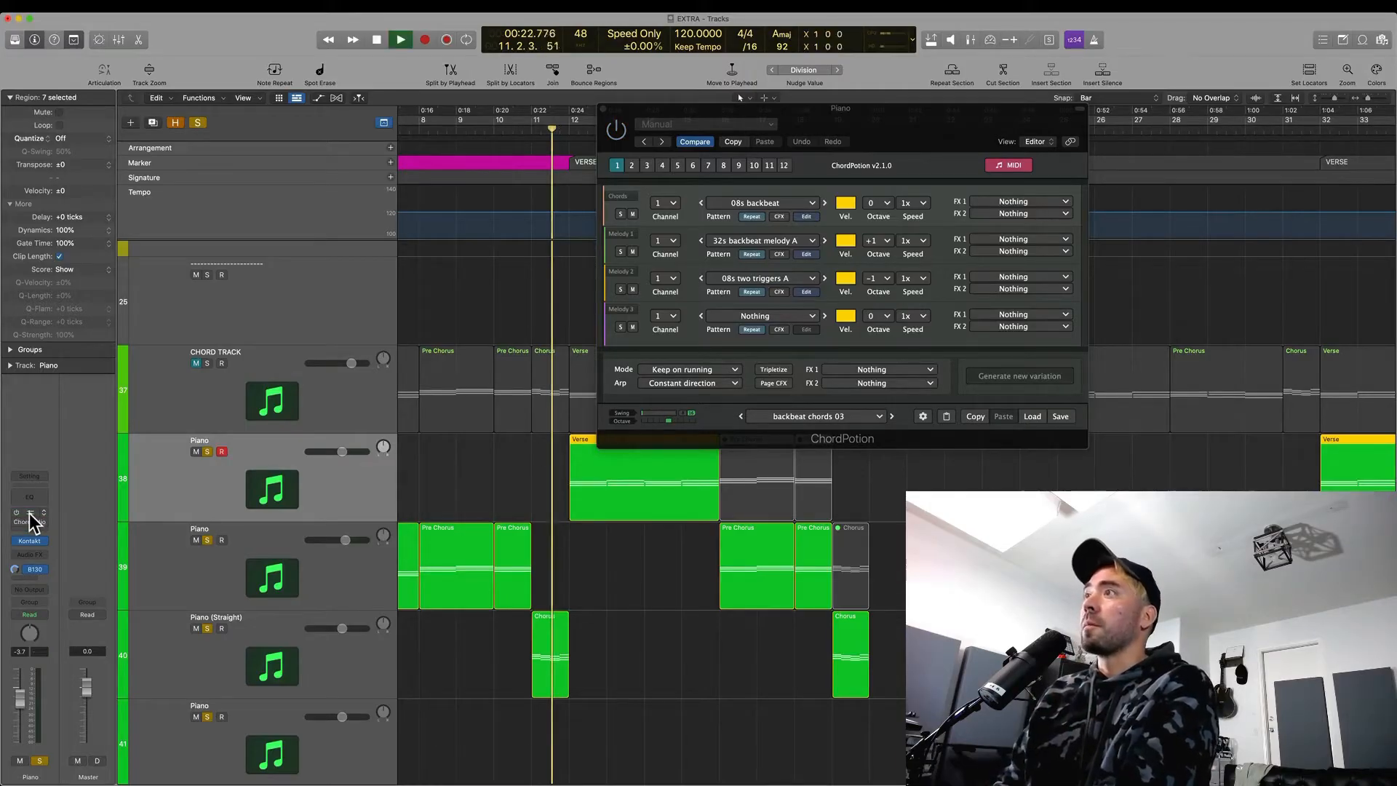
pyautogui.click(29, 523)
pyautogui.click(29, 522)
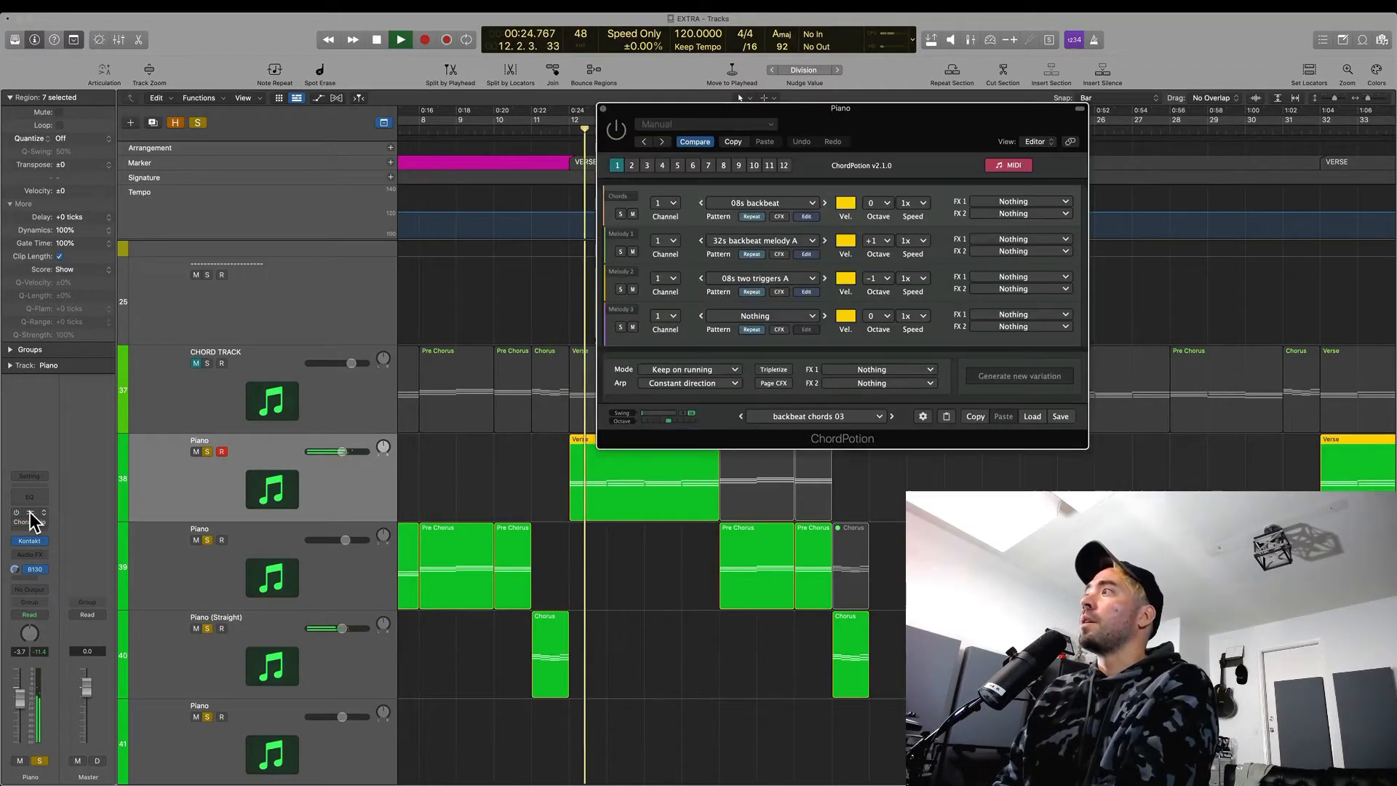
pyautogui.press('space')
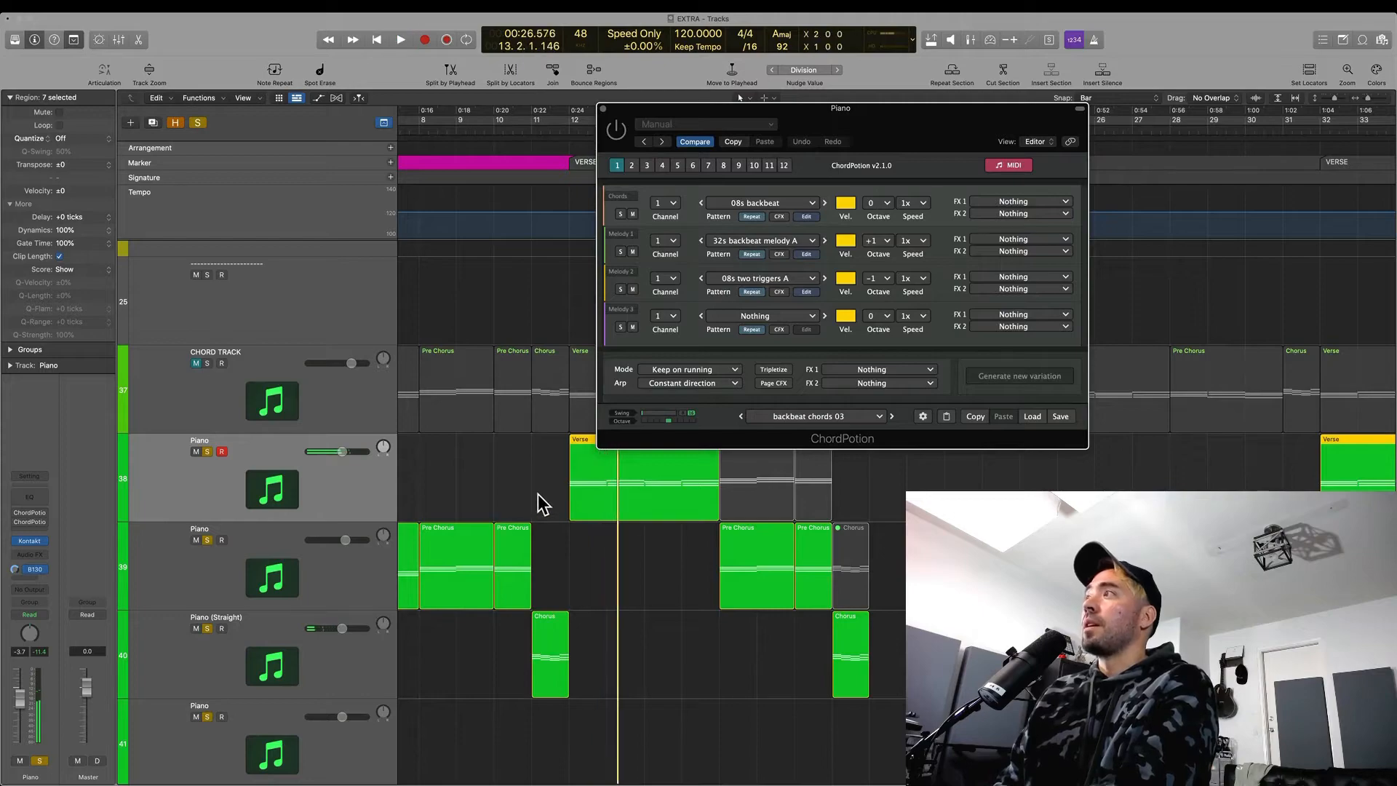
# Step: Re-enable ChordPotion on Piano track 38, check its preset list and play from bar 11 with the backbeat chords 03 preset
pyautogui.click(539, 495)
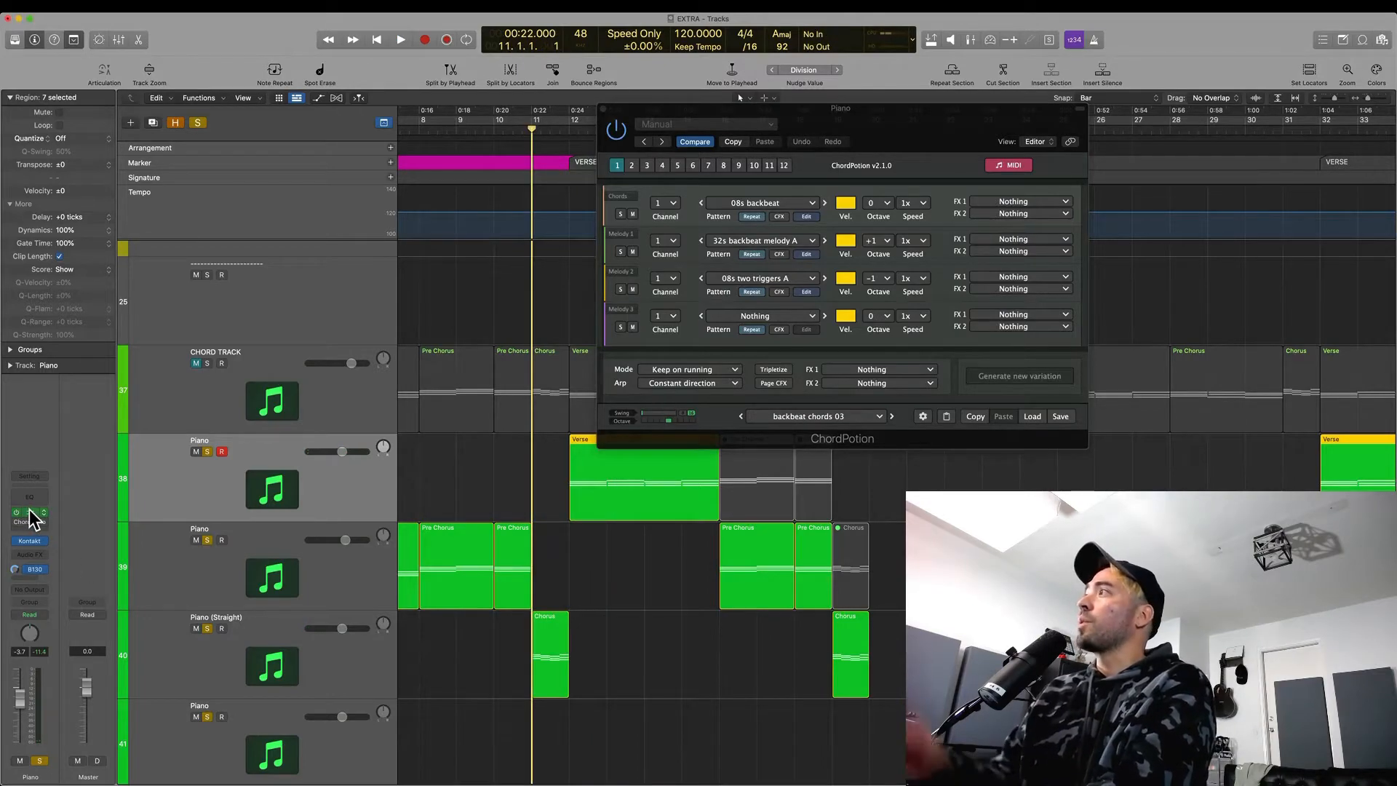
pyautogui.click(813, 417)
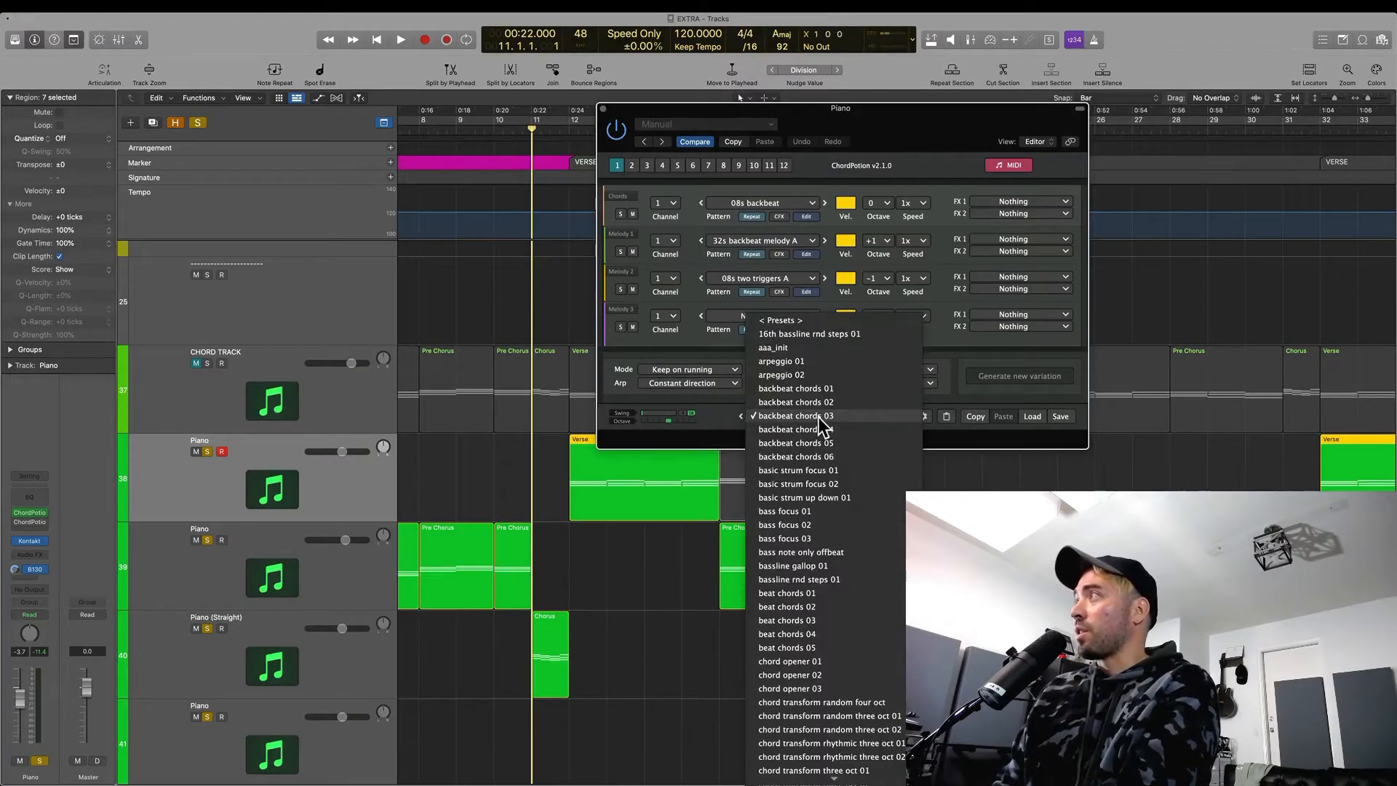
pyautogui.click(953, 478)
pyautogui.press('space')
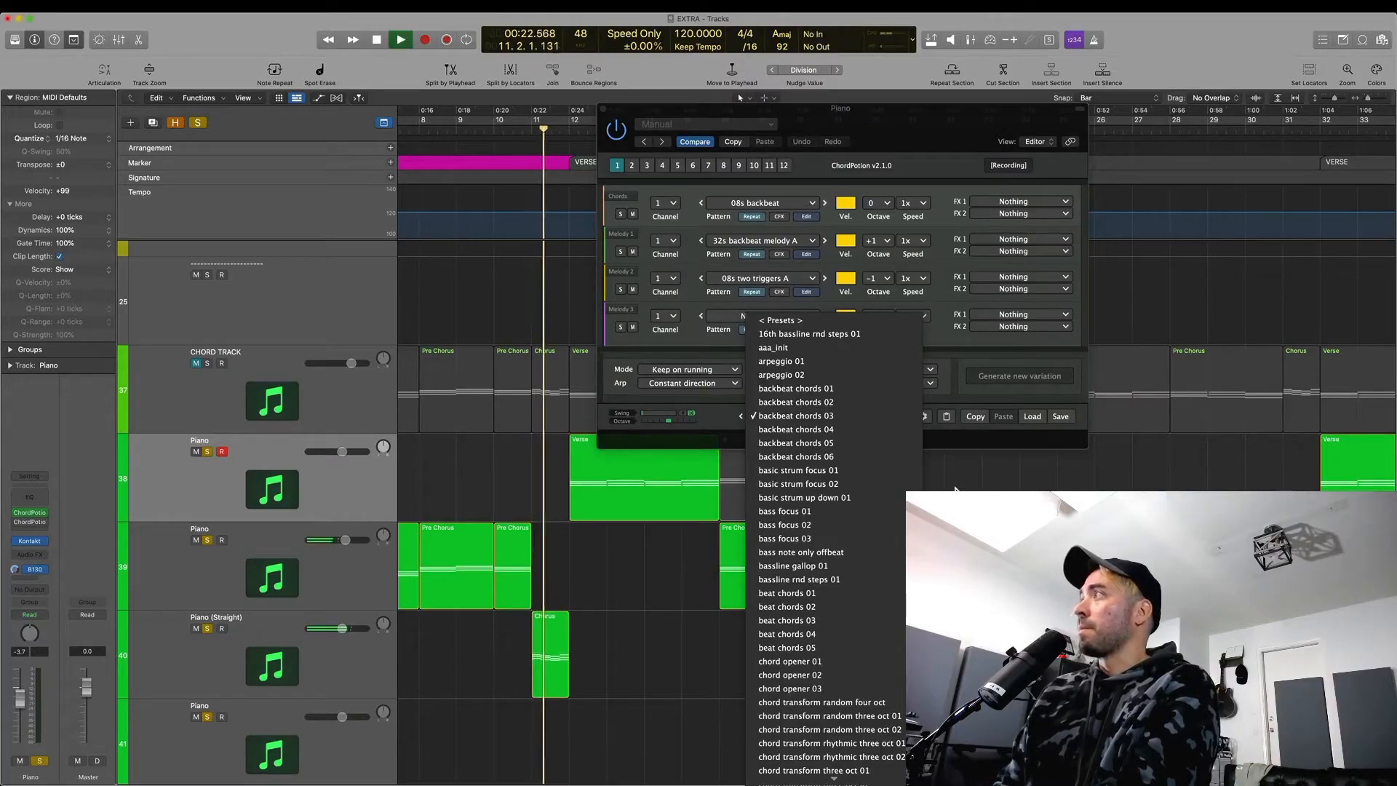
pyautogui.click(866, 415)
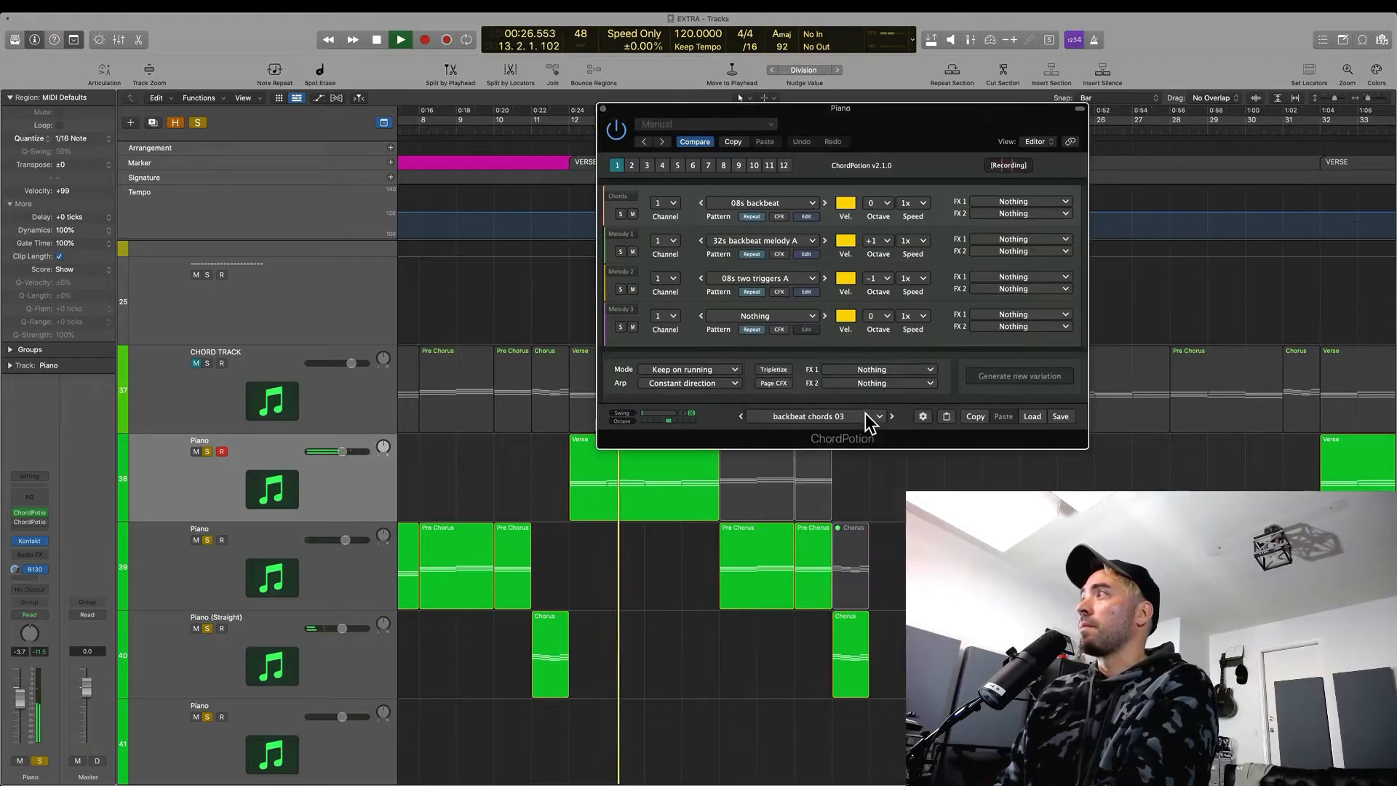
pyautogui.press('space')
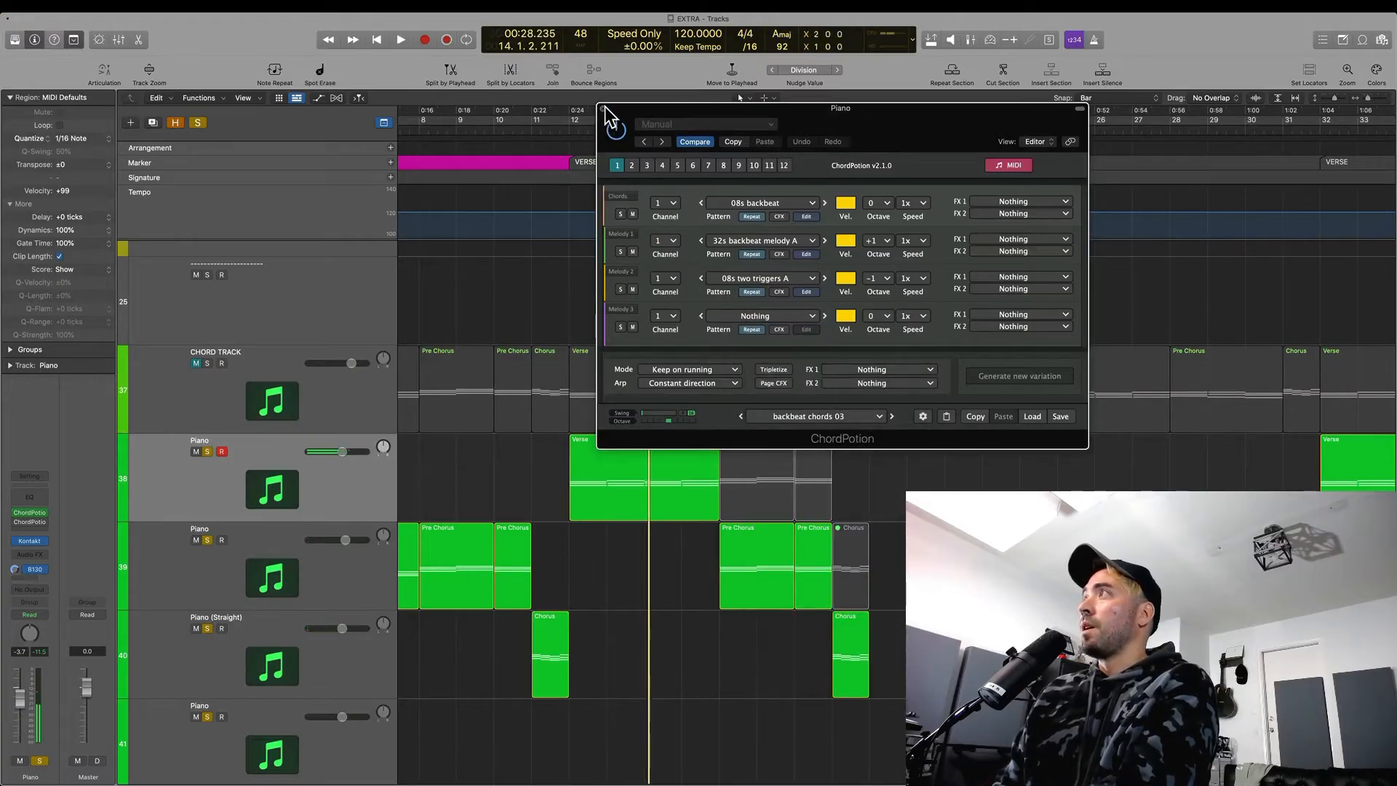
# Step: Close the ChordPotion window, clear all track solos and place the playhead in bar 11
pyautogui.click(604, 108)
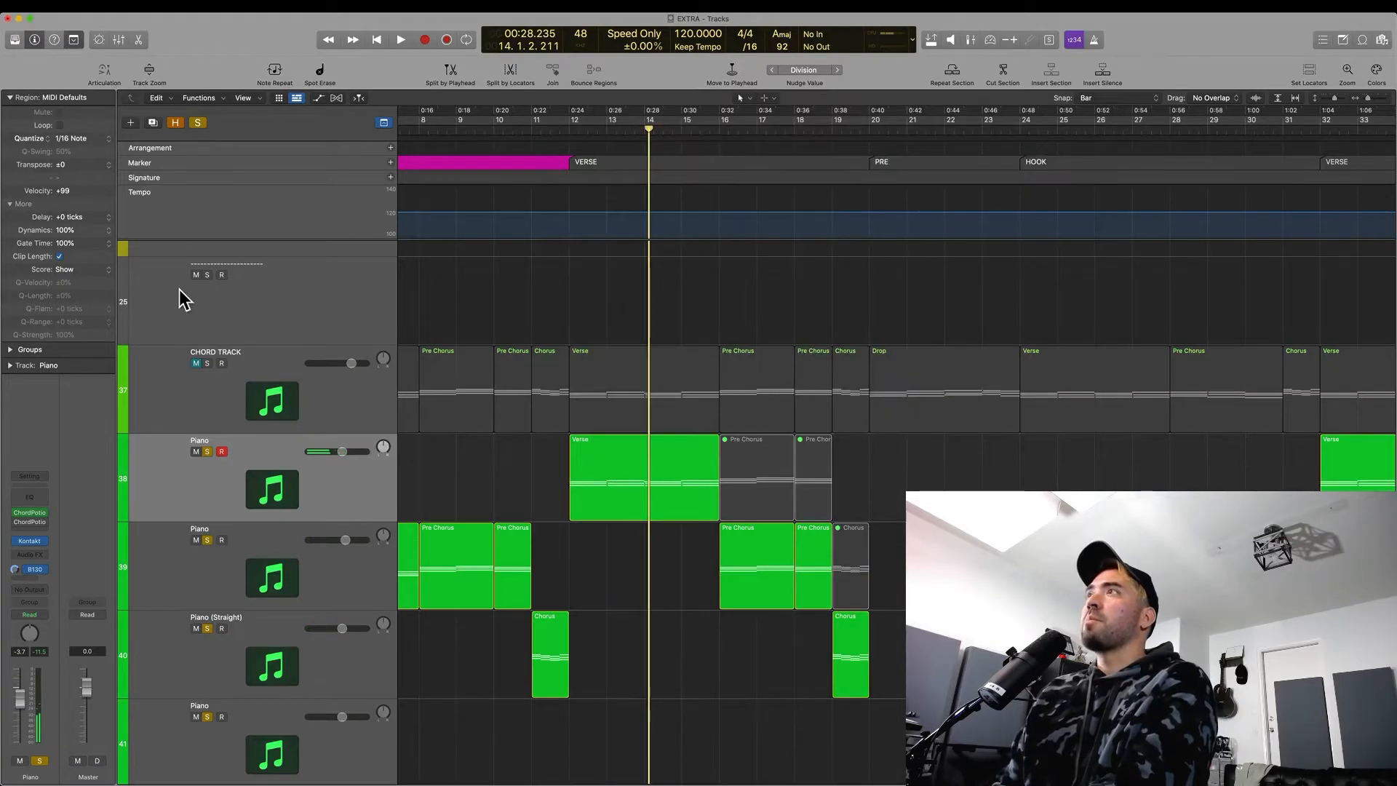
pyautogui.click(198, 122)
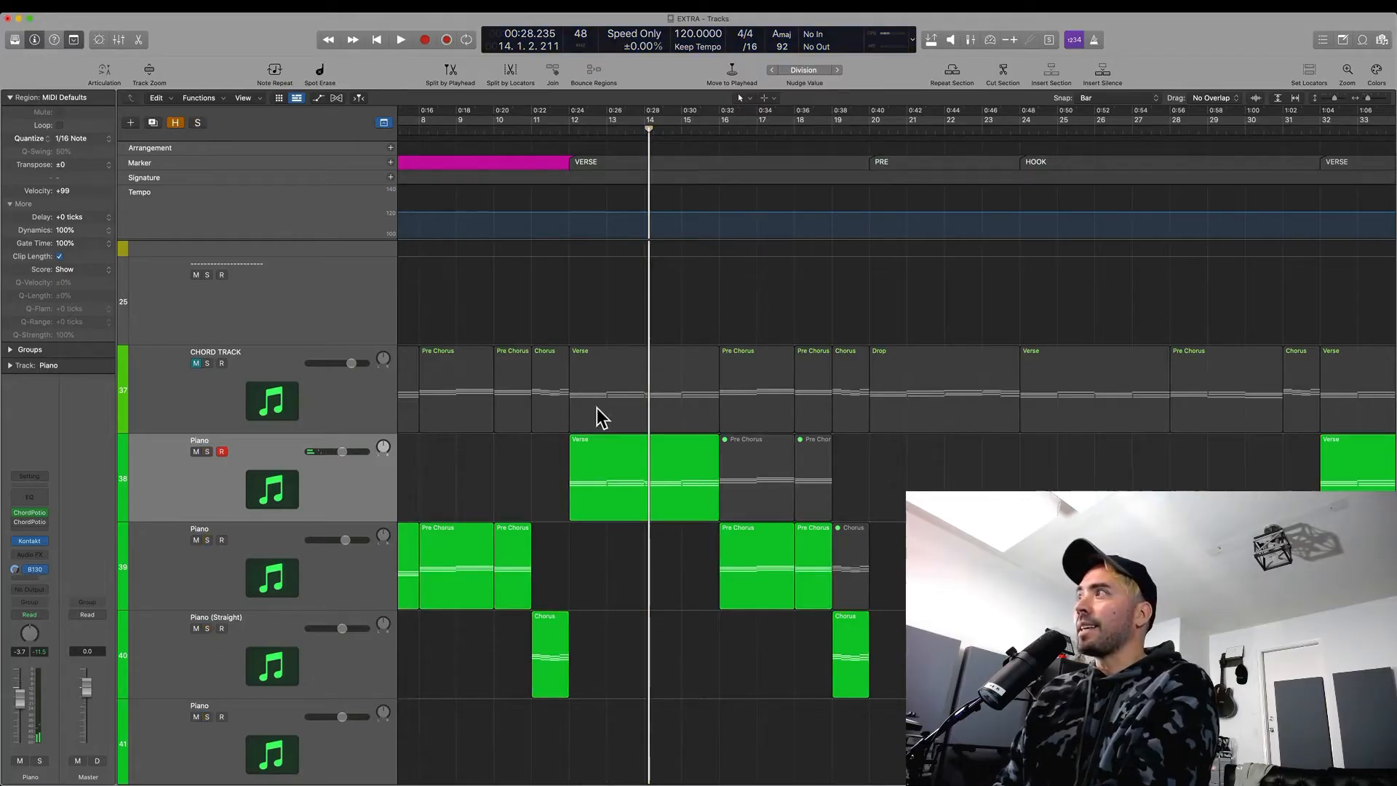
pyautogui.click(542, 480)
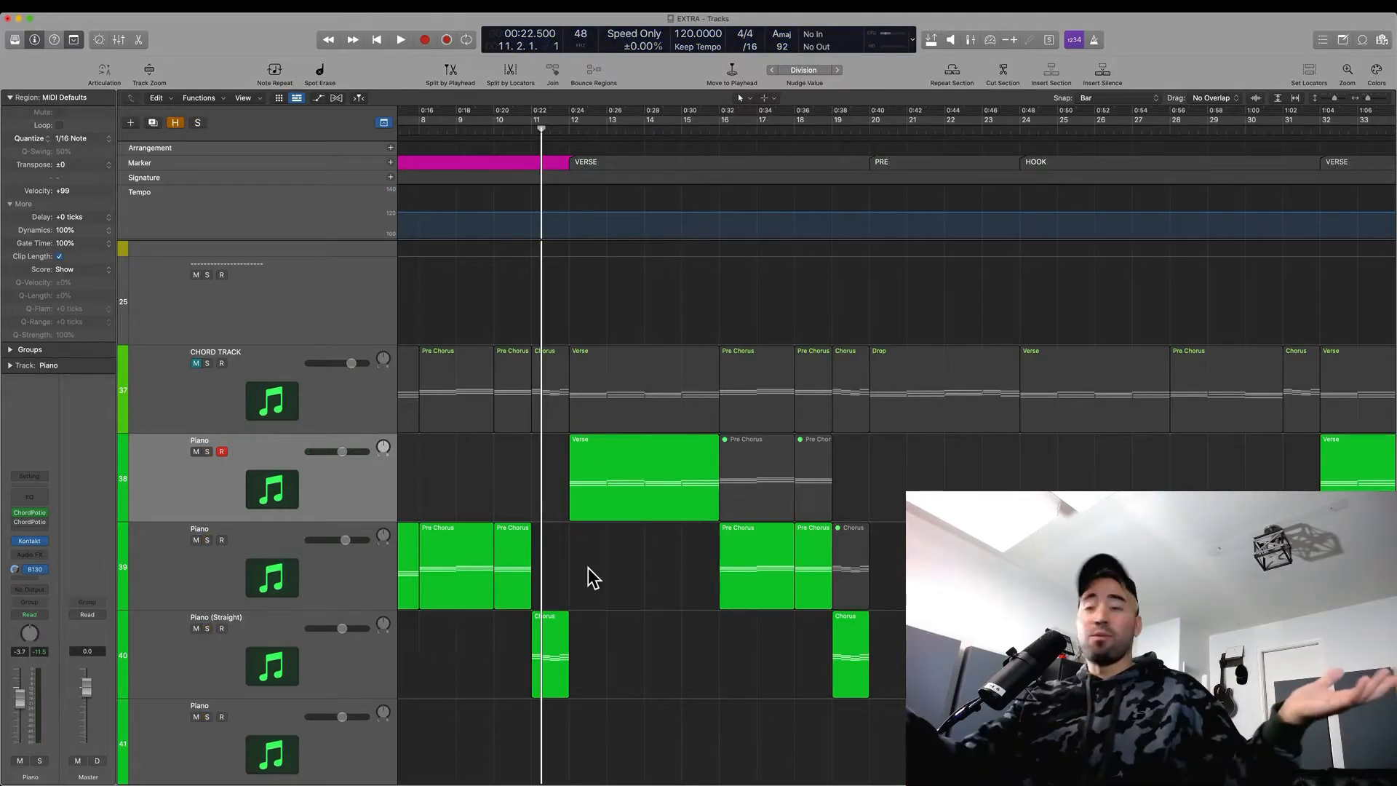
# Step: Open the Verse region of Piano track 38 in the Piano Roll, play its held chords with the full mix and close the editor
pyautogui.doubleClick(640, 493)
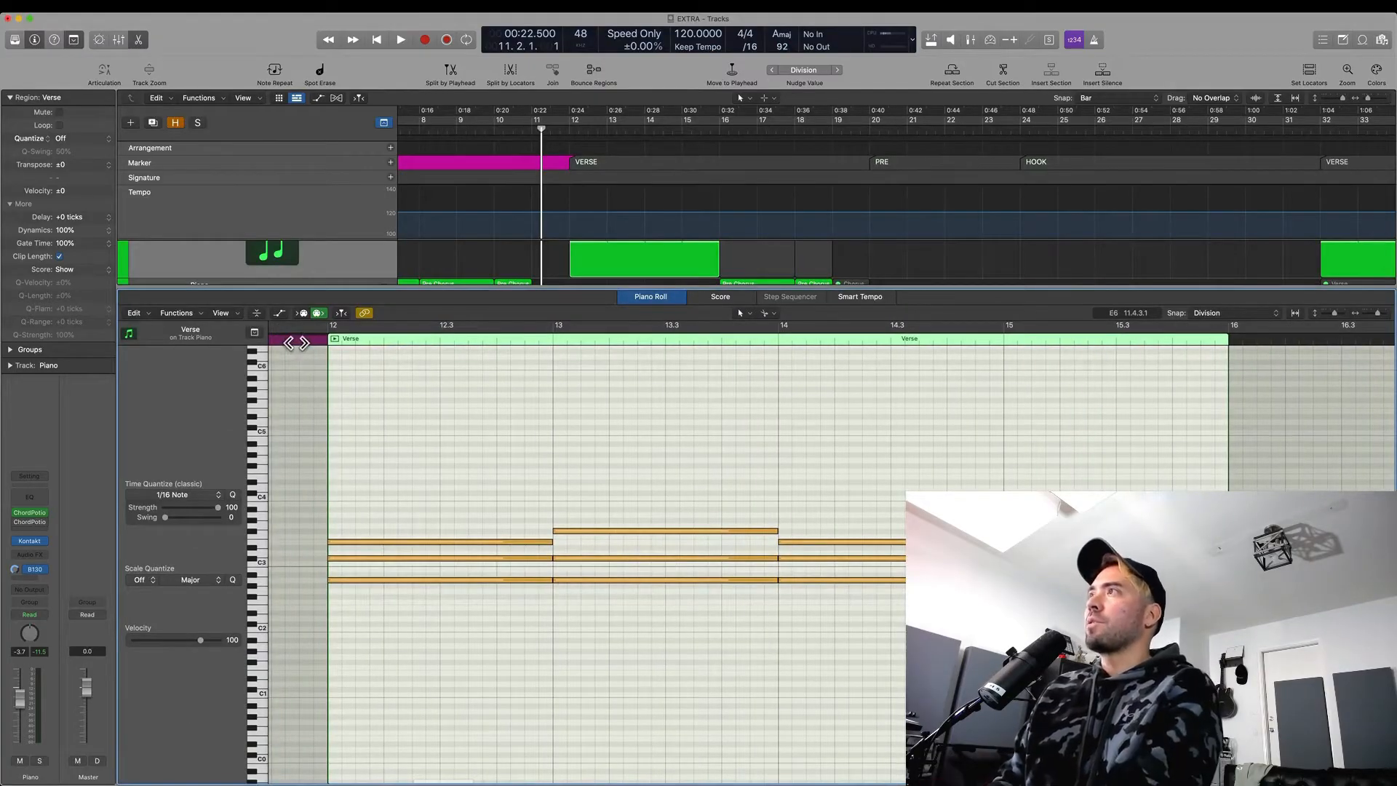
pyautogui.press('space')
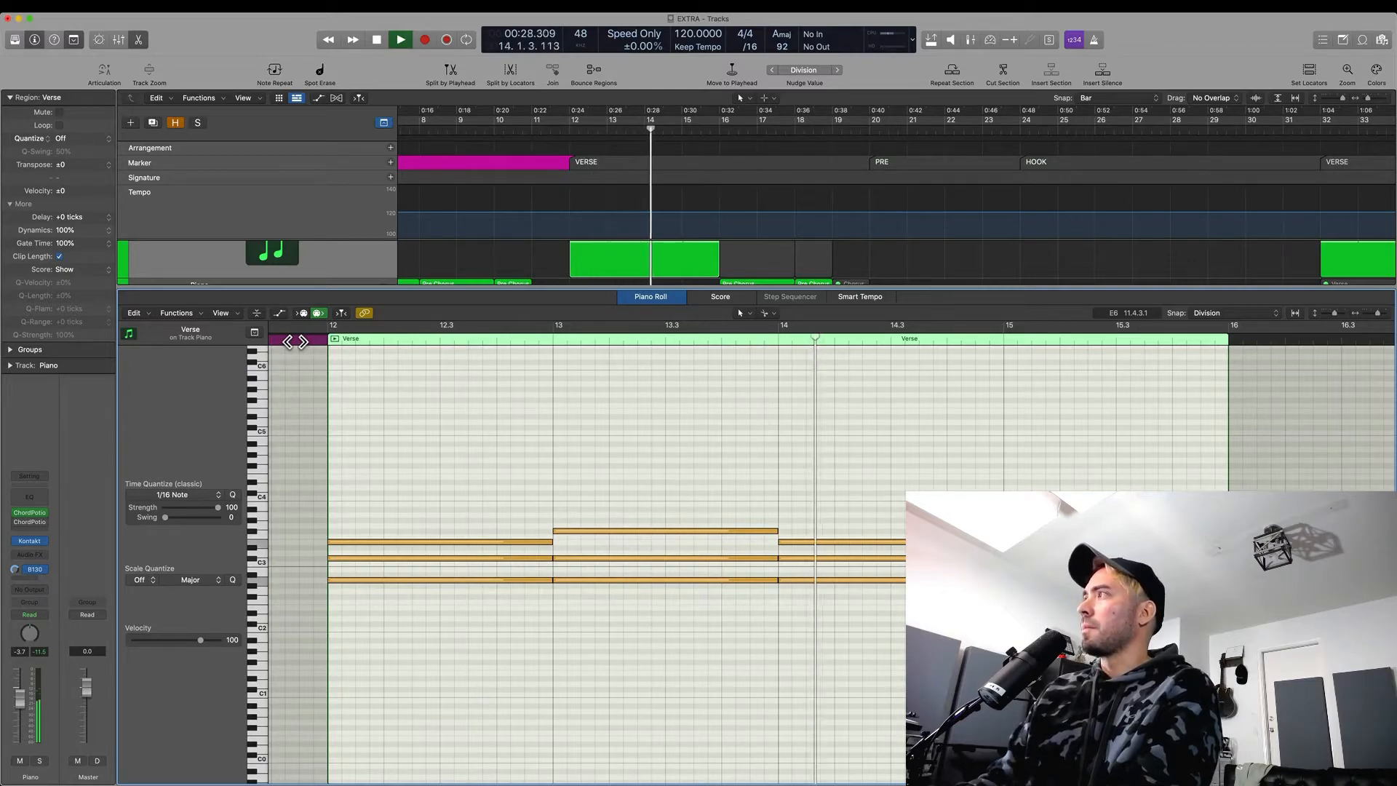
pyautogui.press('space')
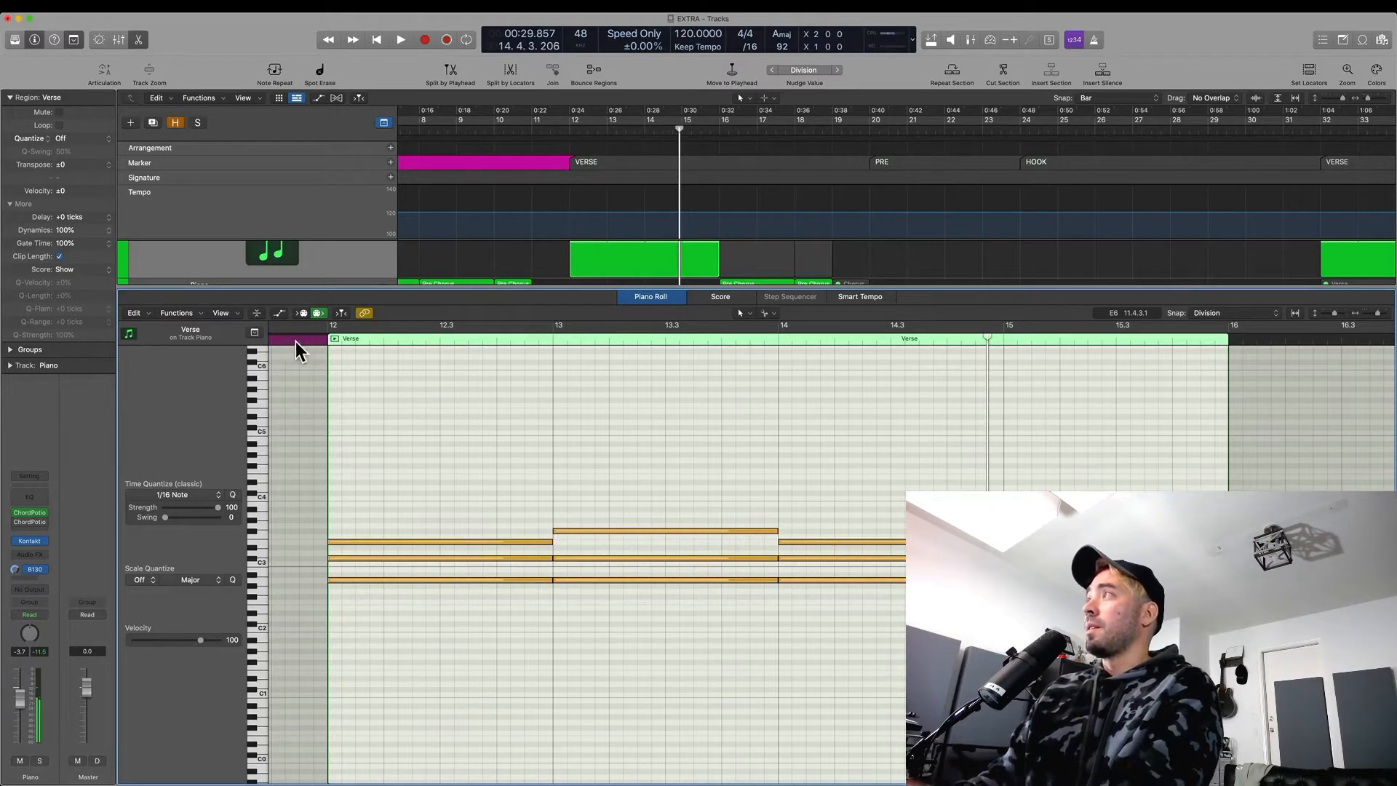
pyautogui.press('e')
pyautogui.click(1141, 485)
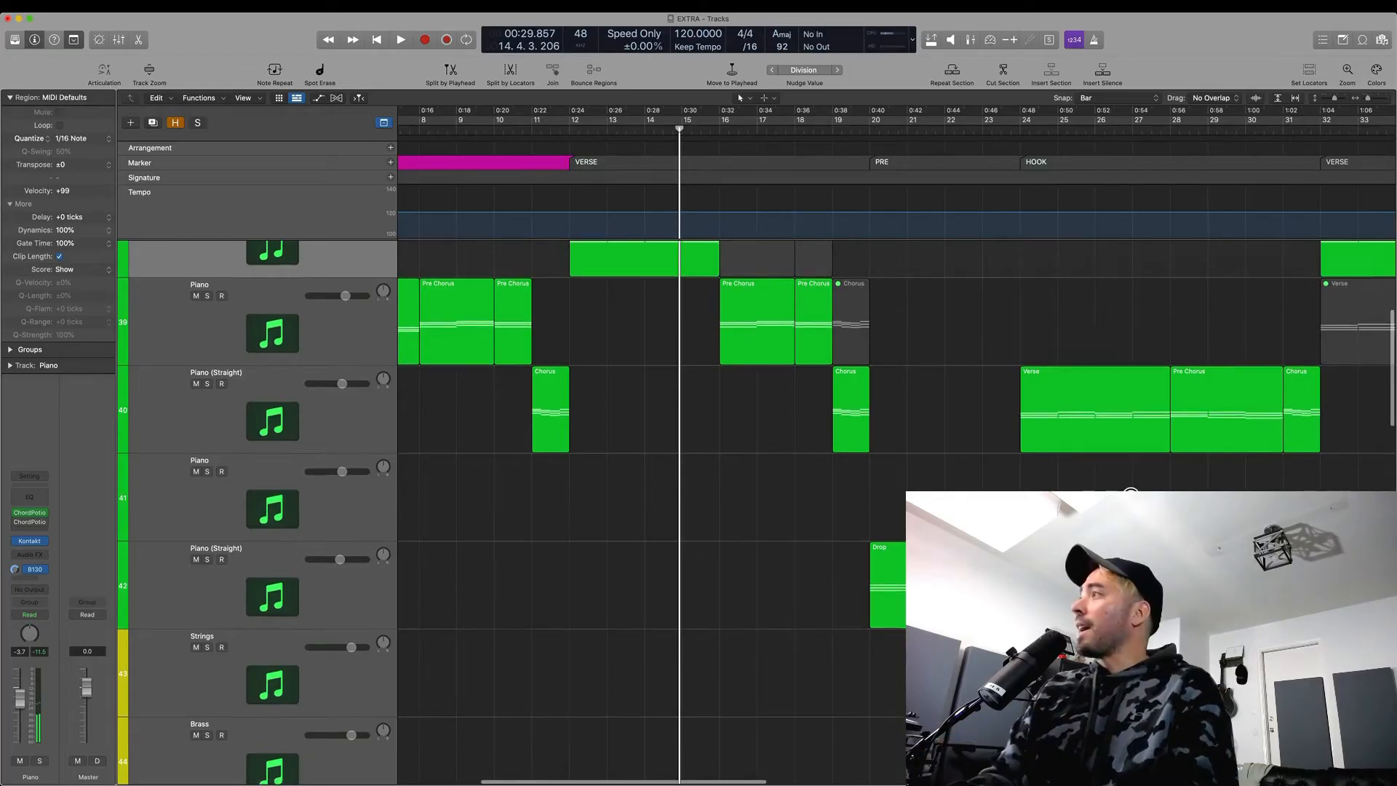
# Step: Examine how the piano, bass, guitar and drum regions are arranged from the intro through the bridge to the last hook
pyautogui.press('super+Up')
pyautogui.press('super+Up')
pyautogui.press('super+Up')
pyautogui.press('super+Up')
pyautogui.press('super+Up')
pyautogui.press('super+Up')
pyautogui.press('super+Down')
pyautogui.press('super+Down')
pyautogui.press('super+Down')
pyautogui.press('super+Left')
pyautogui.press('super+Left')
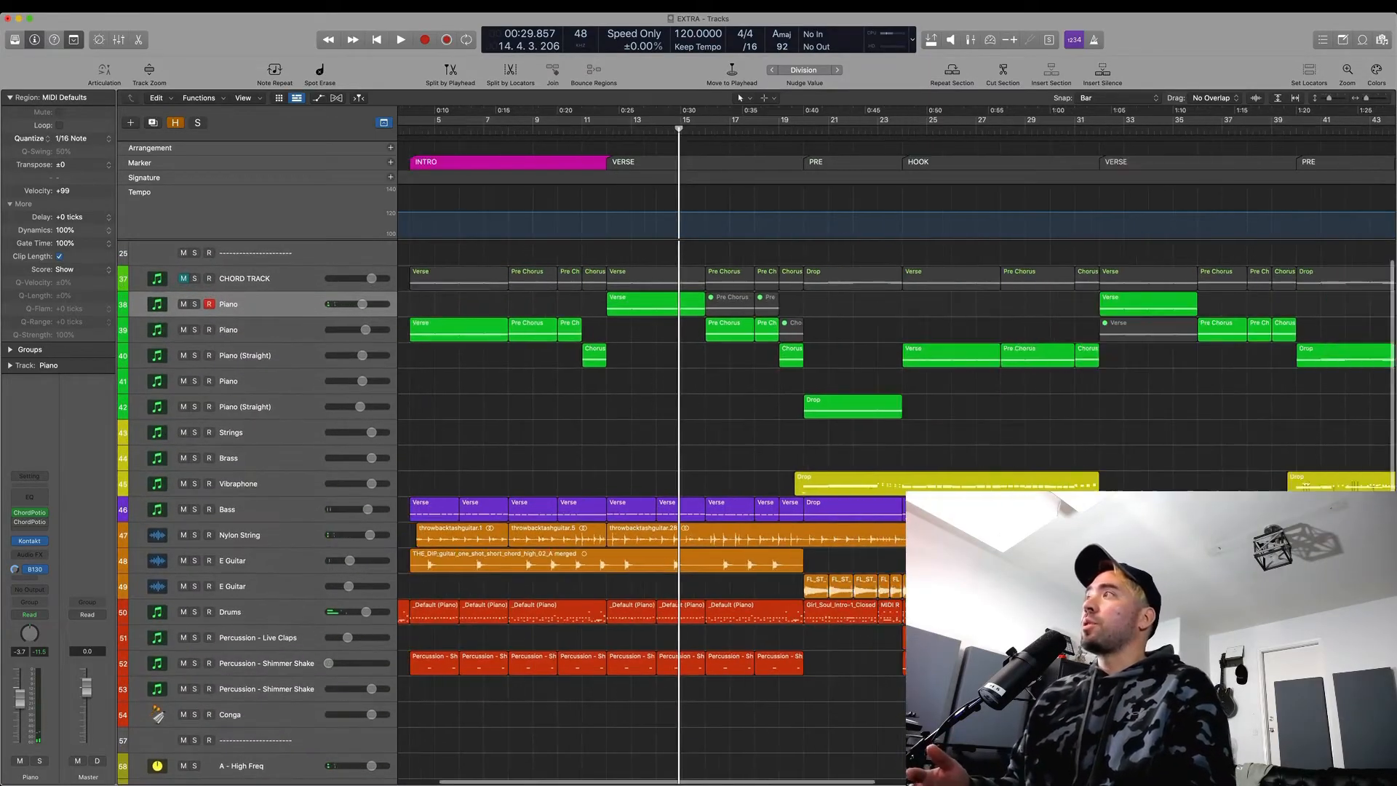
pyautogui.hscroll(15, 727, 436)
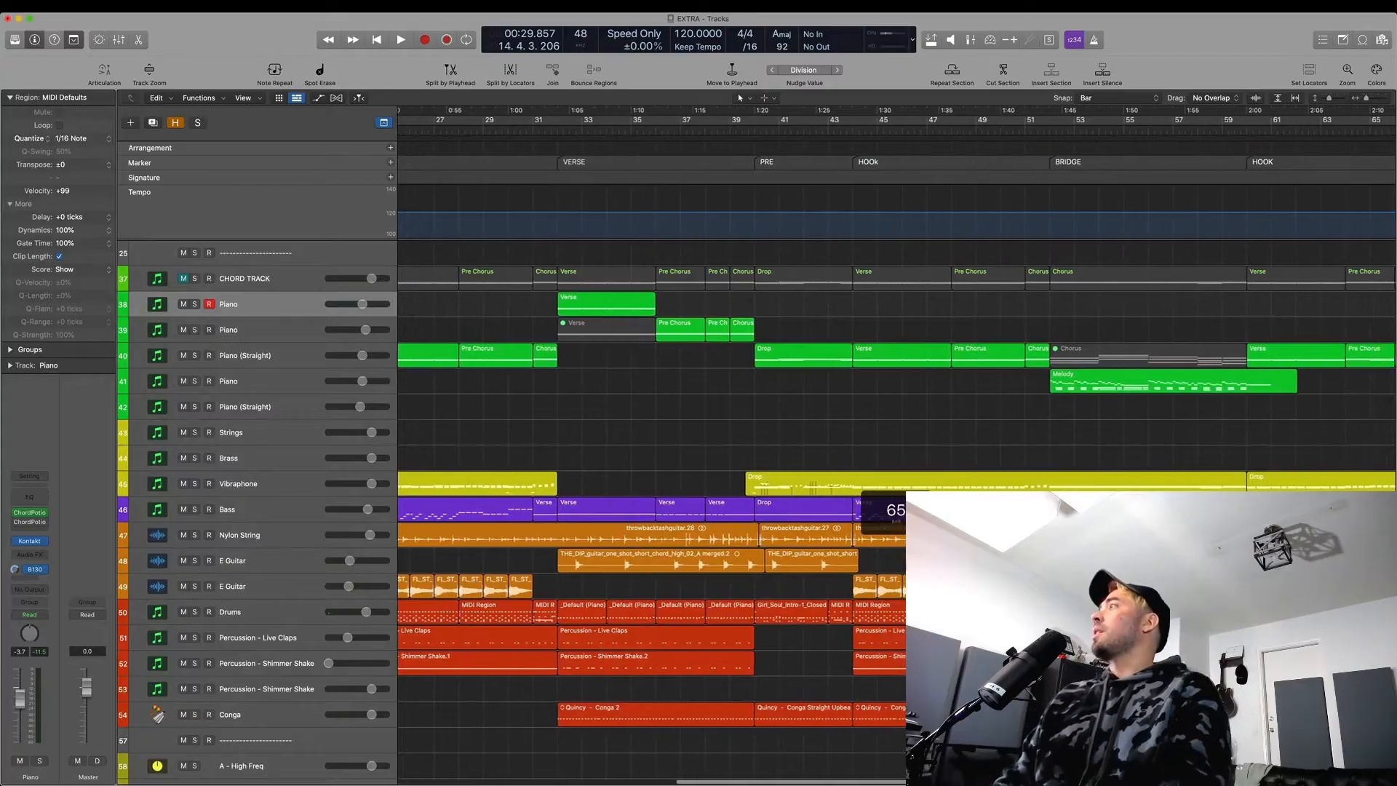
pyautogui.hscroll(7, 728, 436)
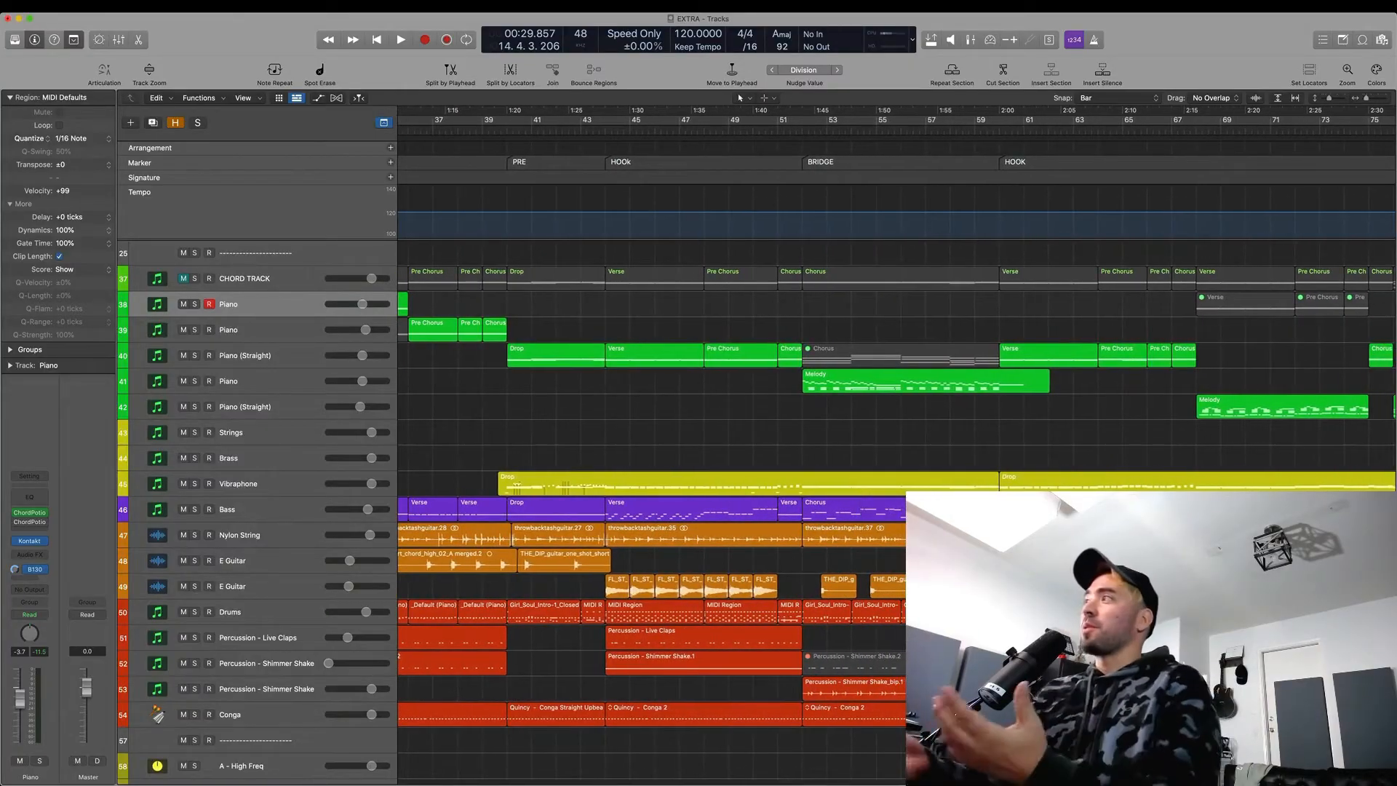
# Step: Examine the bridge regions of Piano (Straight) track 40 and Piano track 41, comparing the muted Chorus region with the Melody region
pyautogui.hscroll(2, 840, 421)
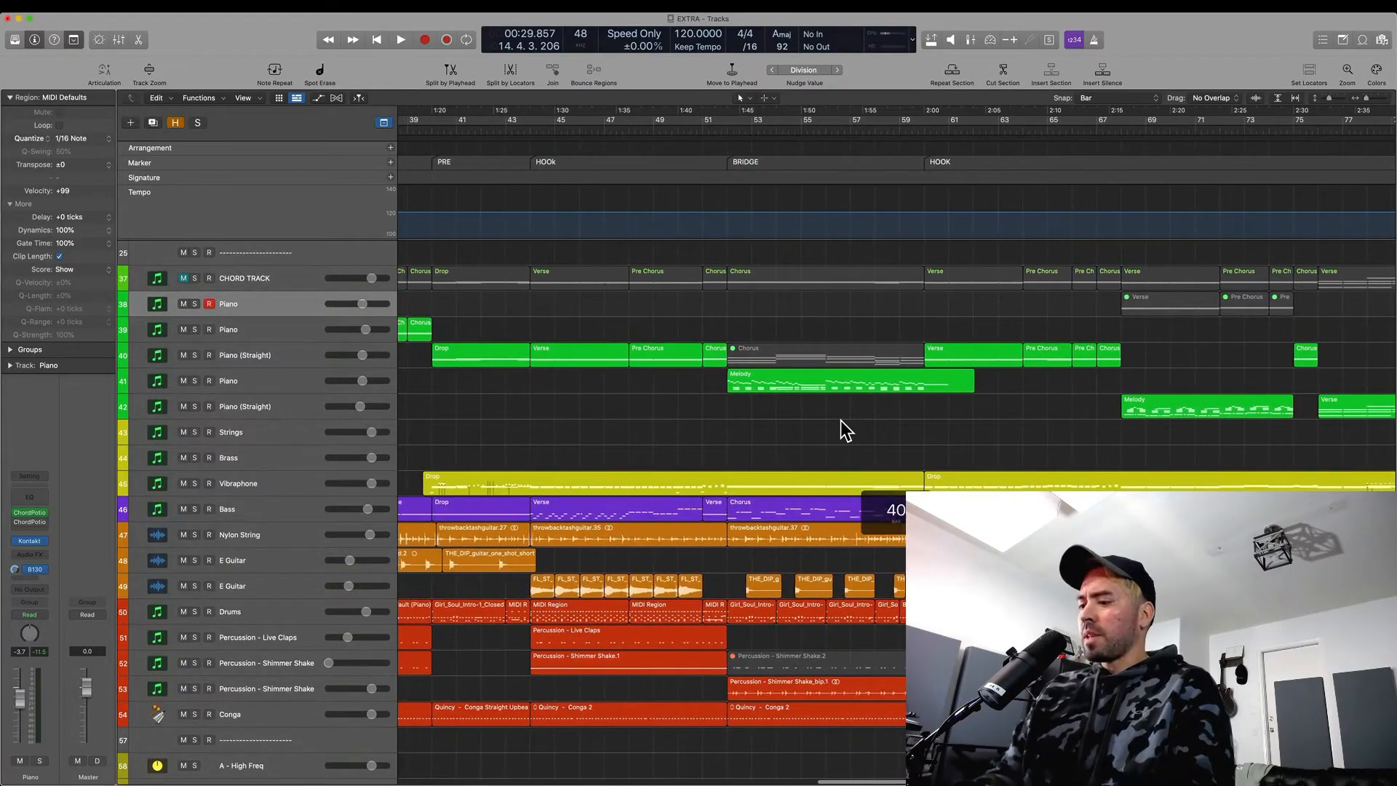
pyautogui.scroll(5, 840, 421)
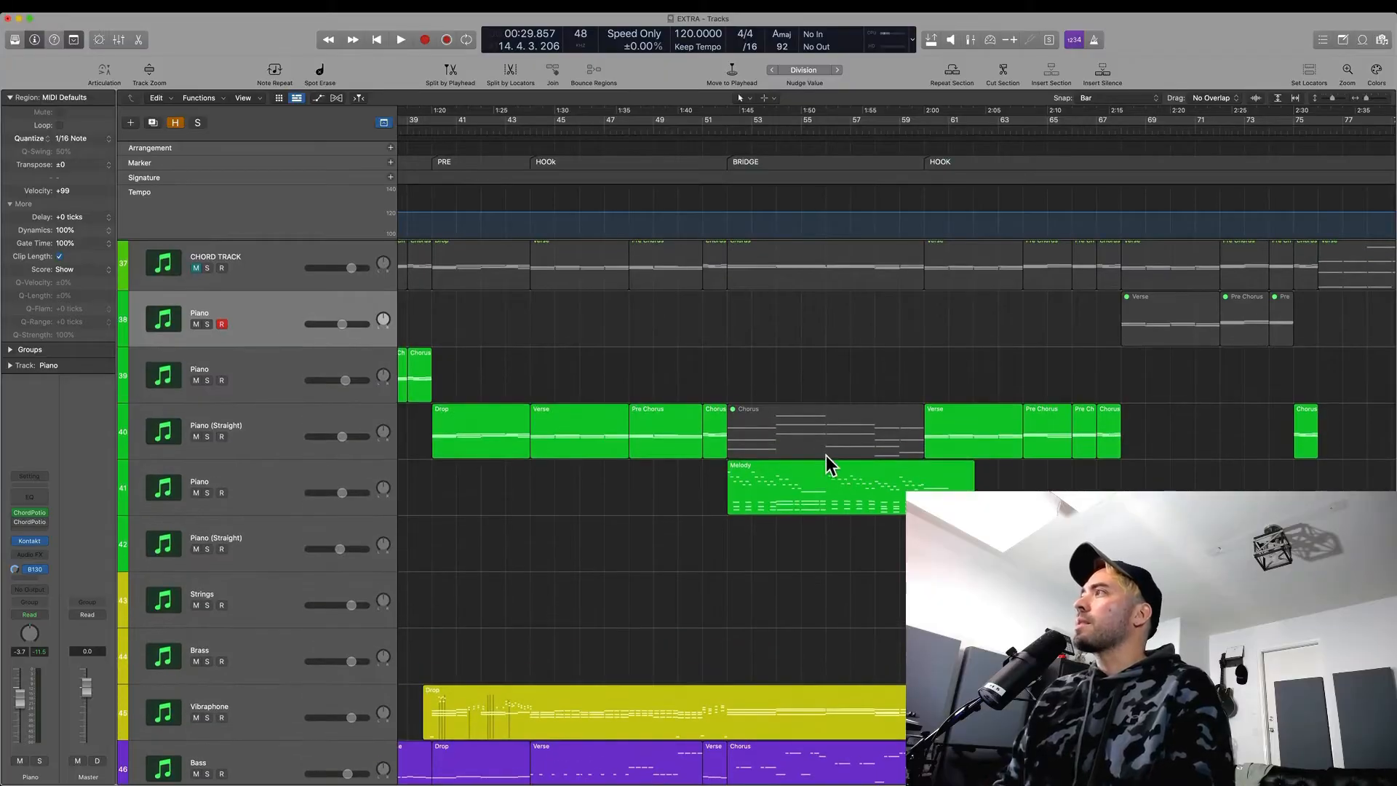
pyautogui.click(295, 445)
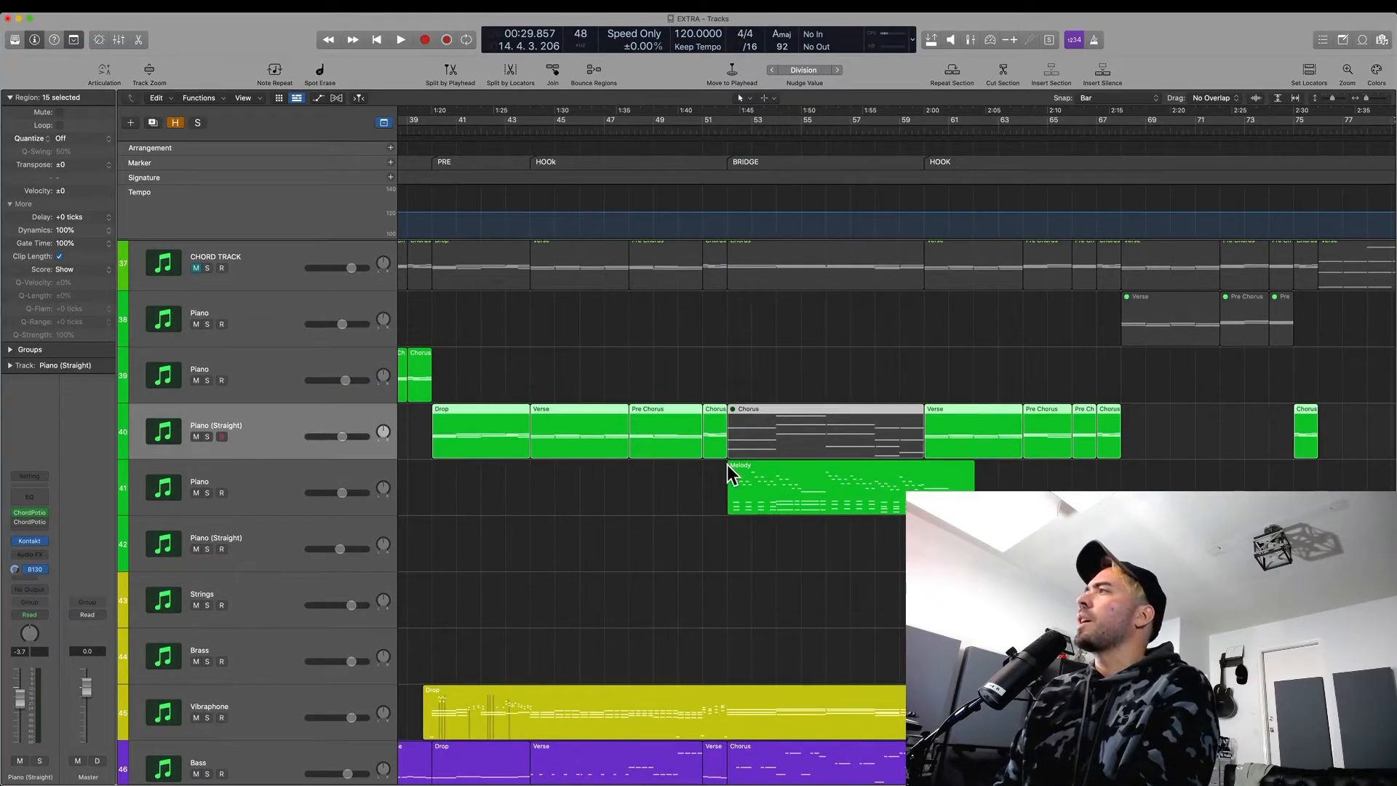
pyautogui.moveTo(802, 375); pyautogui.dragTo(822, 439)
pyautogui.click(251, 483)
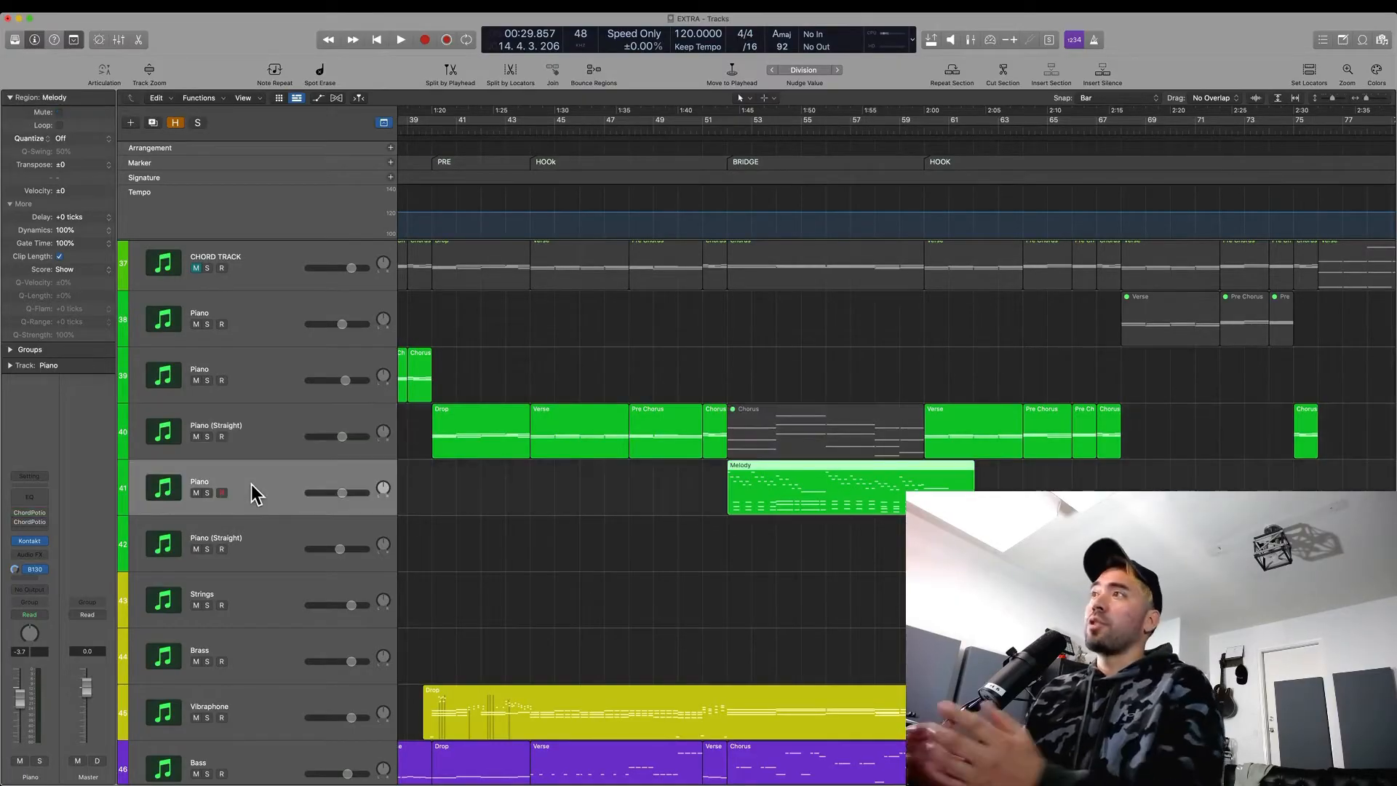
pyautogui.click(255, 453)
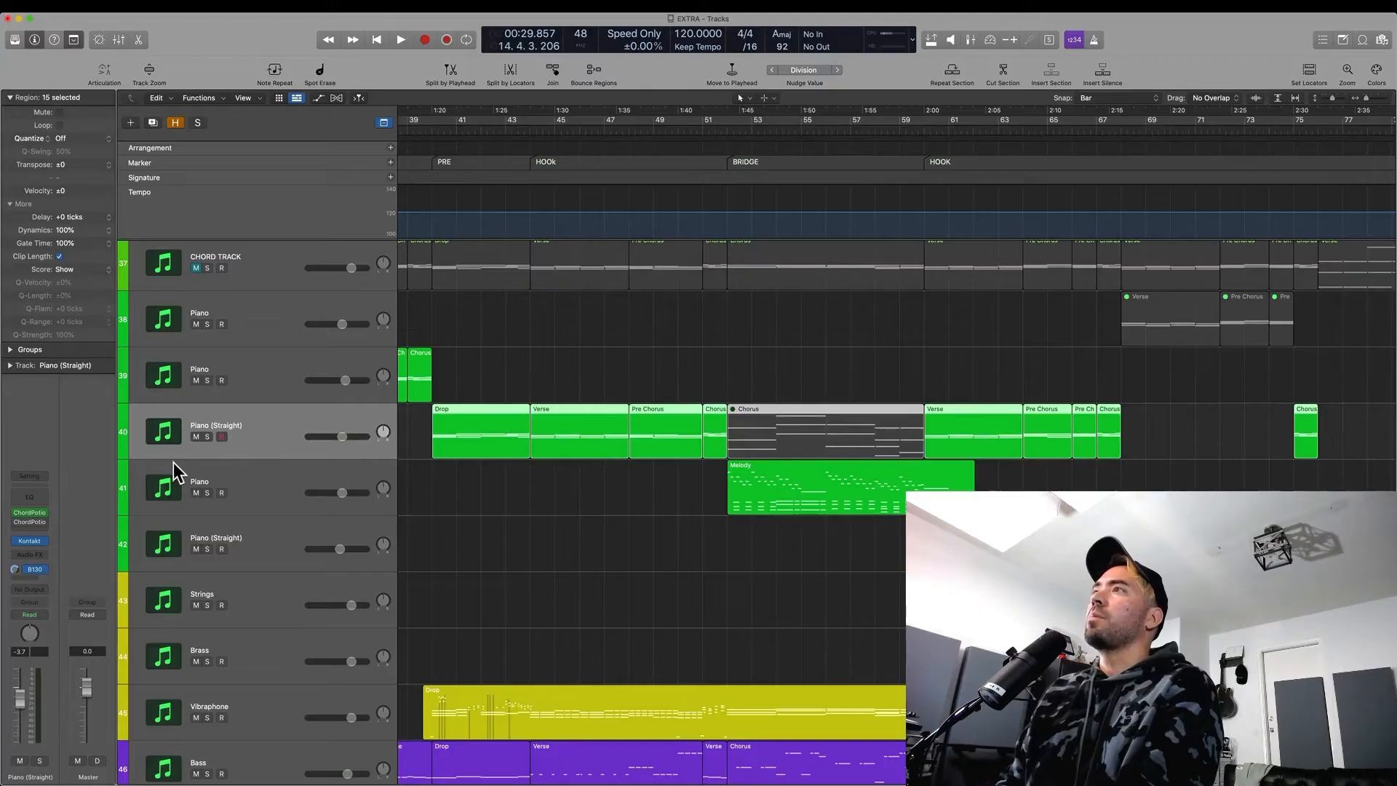
# Step: Open ChordPotion on Piano (Straight) track 40 and unmute the track's Chorus region in the bridge
pyautogui.click(32, 518)
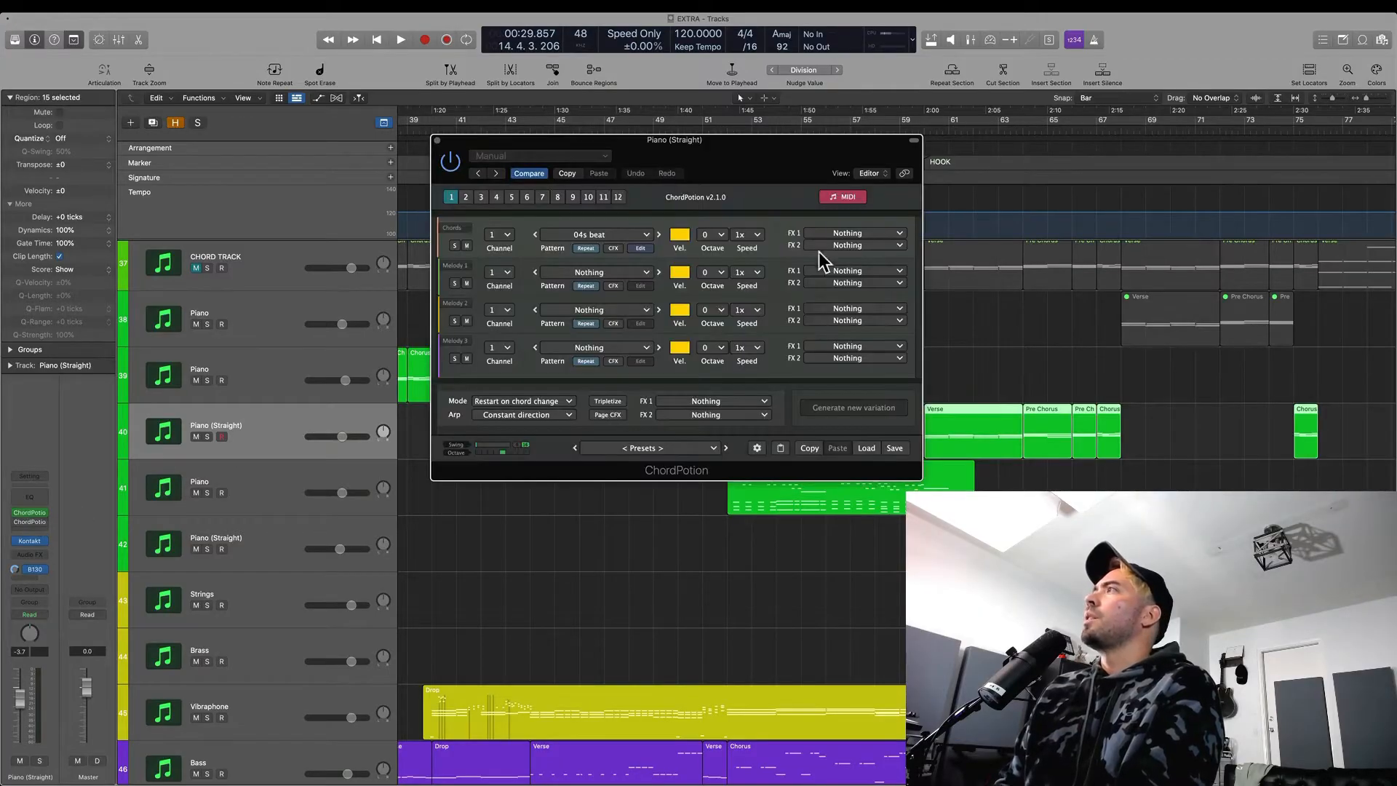
pyautogui.moveTo(781, 160); pyautogui.dragTo(477, 436)
pyautogui.click(840, 435)
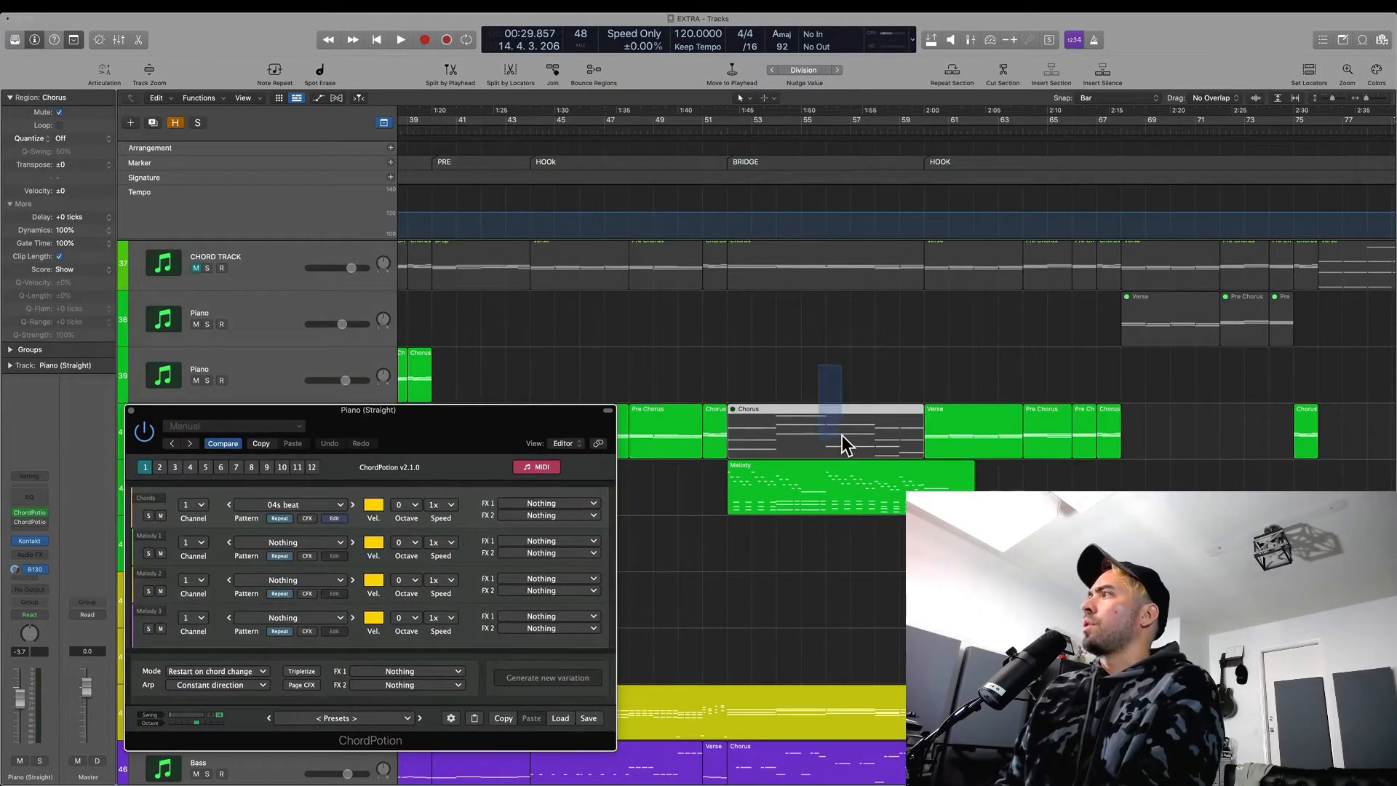
pyautogui.hotkey('ctrl', 'm')
pyautogui.moveTo(372, 409); pyautogui.dragTo(404, 503)
# Step: Solo Piano (Straight) track 40 and play from bar 51 into its bridge Chorus region
pyautogui.click(206, 436)
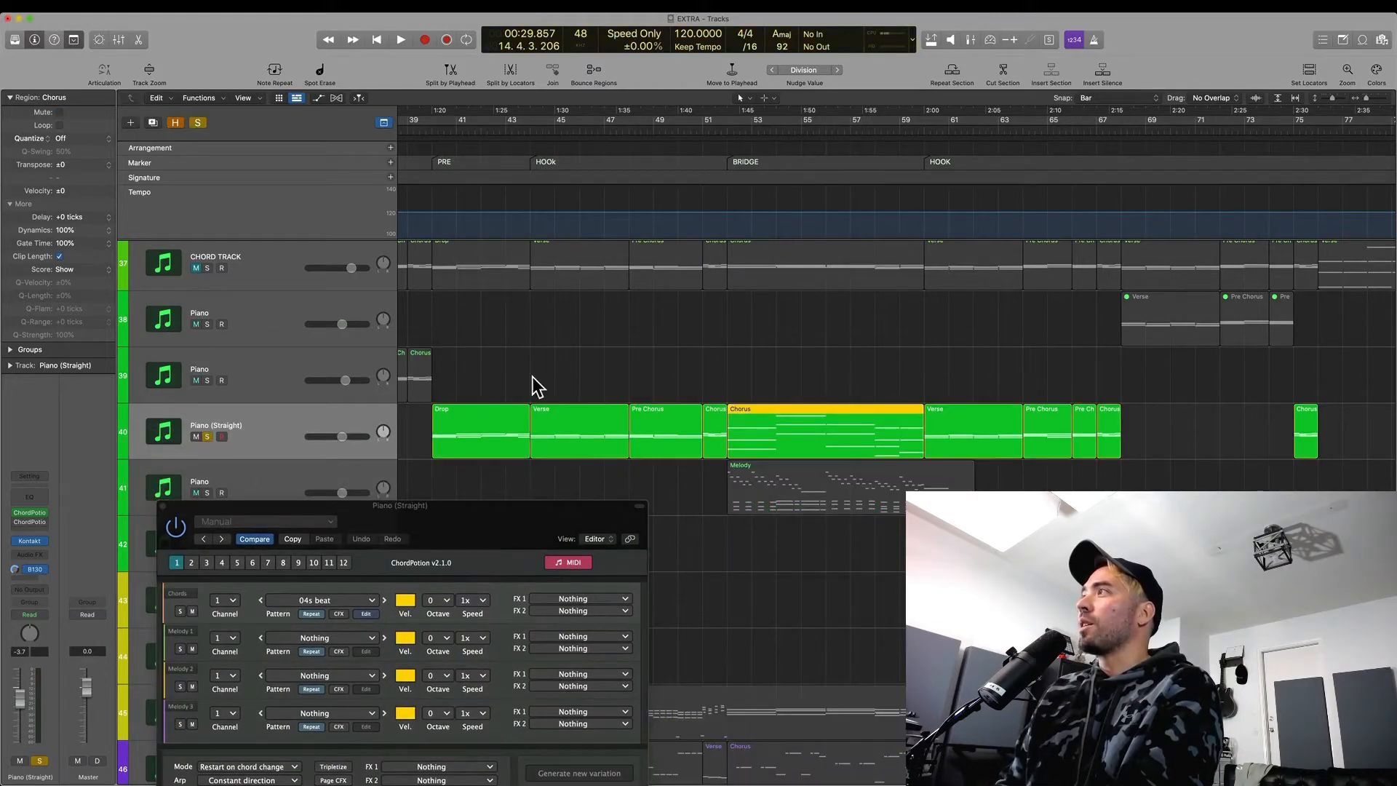
pyautogui.click(703, 356)
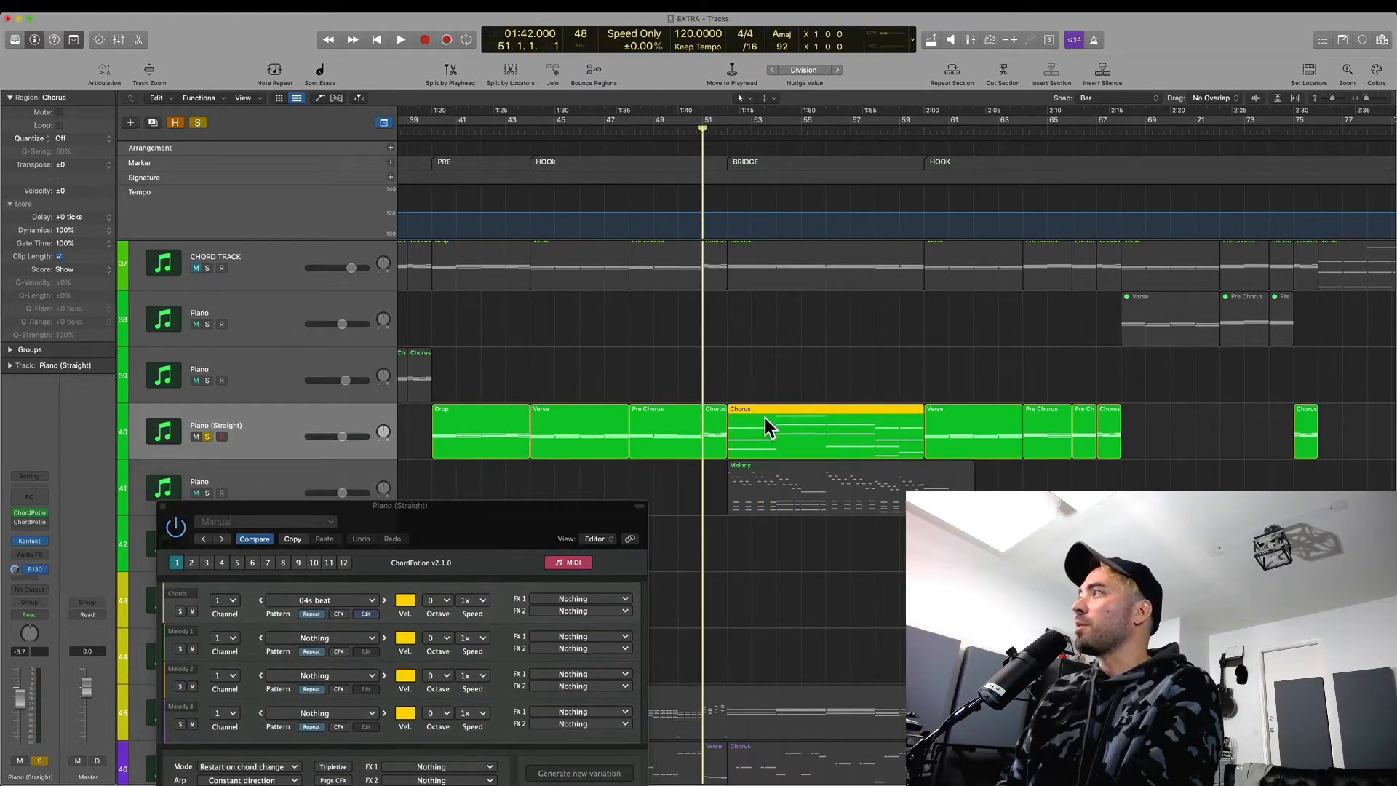
pyautogui.press('space')
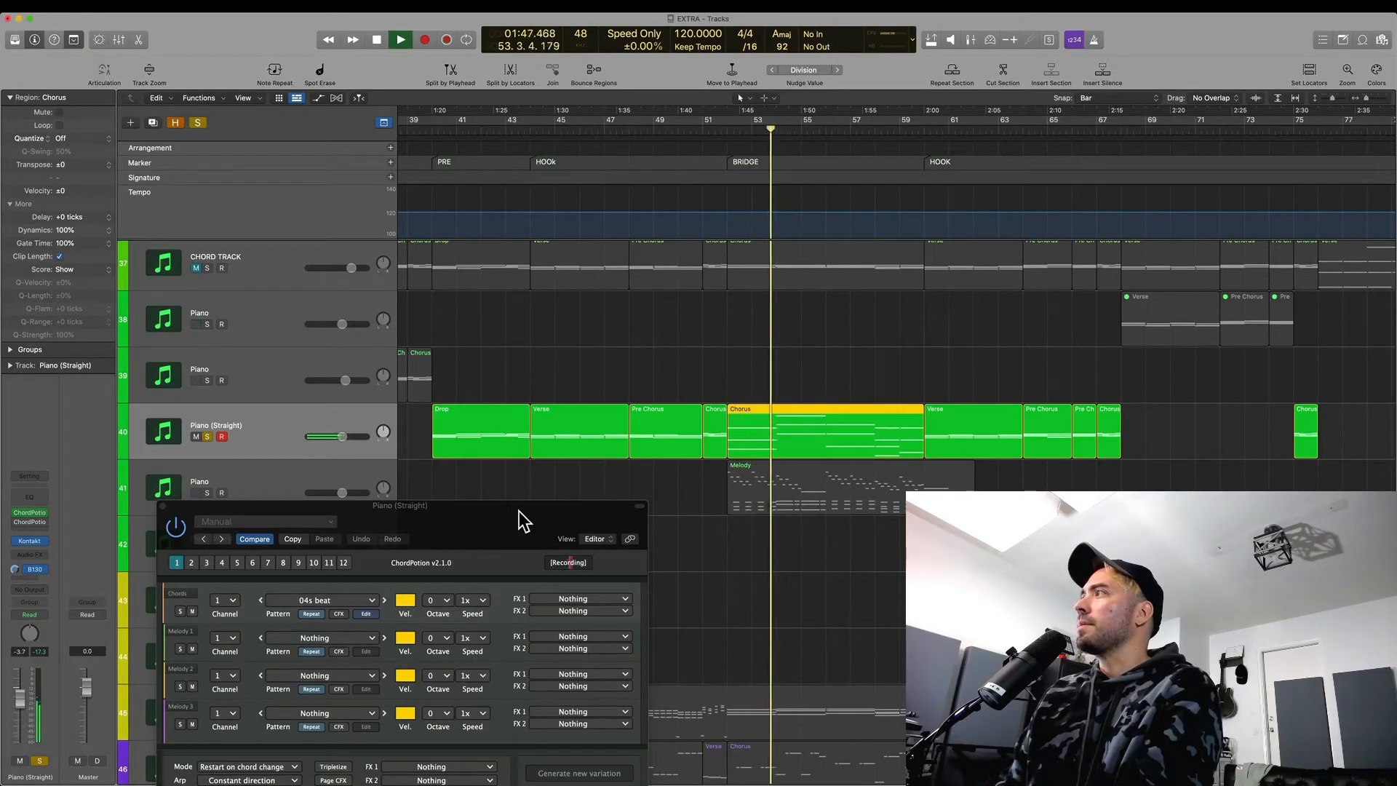
pyautogui.press('space')
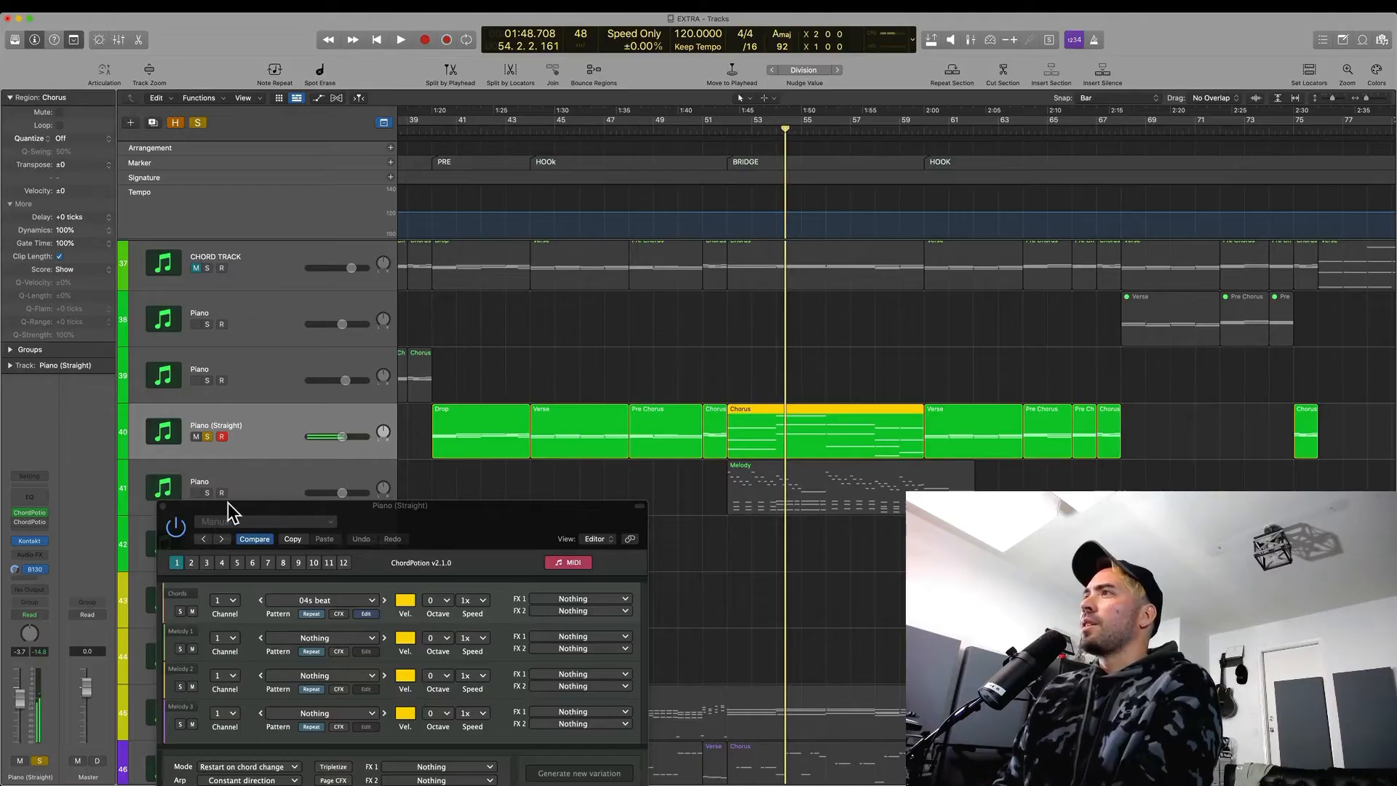
# Step: Close the ChordPotion window, clear the solo on track 40 and mute its bridge Chorus region again
pyautogui.click(176, 530)
pyautogui.click(163, 506)
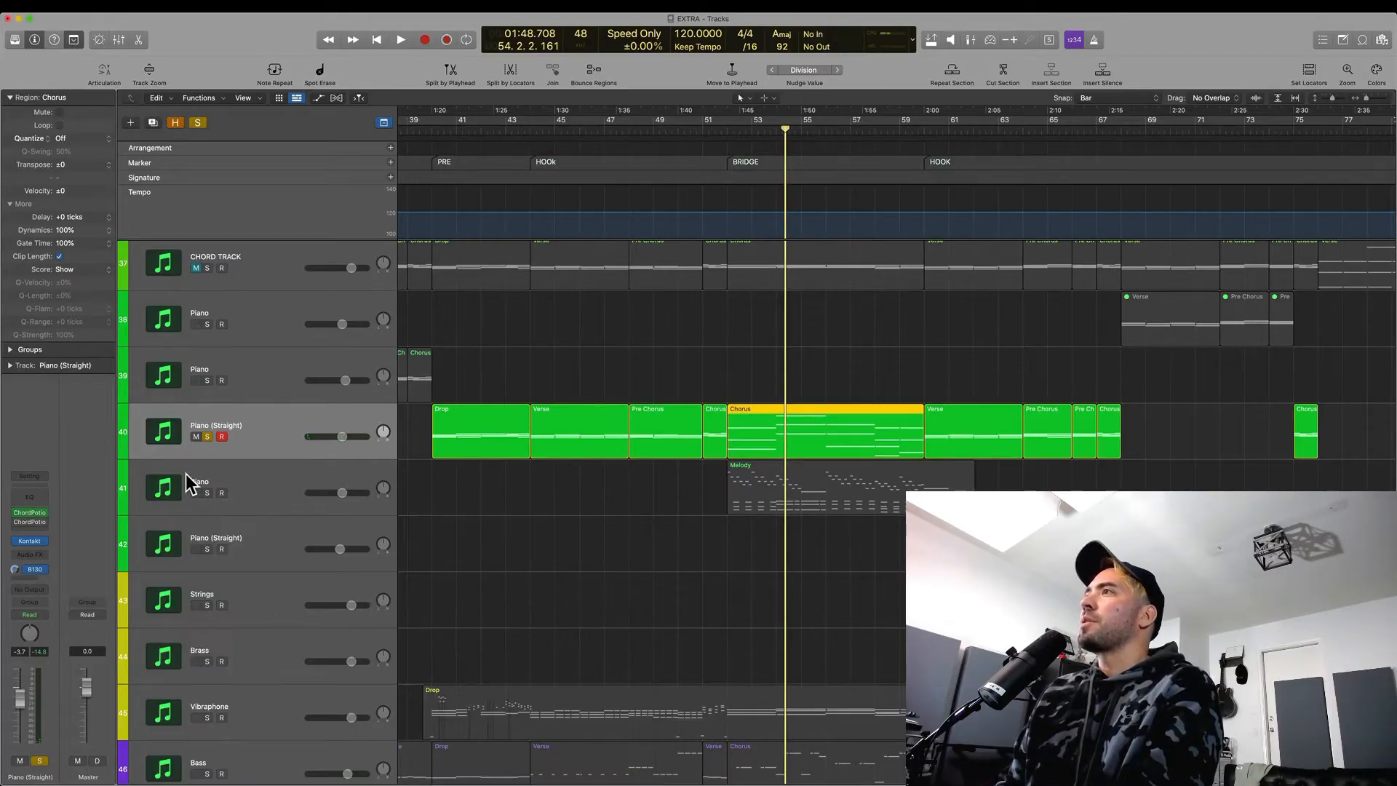
pyautogui.click(207, 437)
pyautogui.click(810, 418)
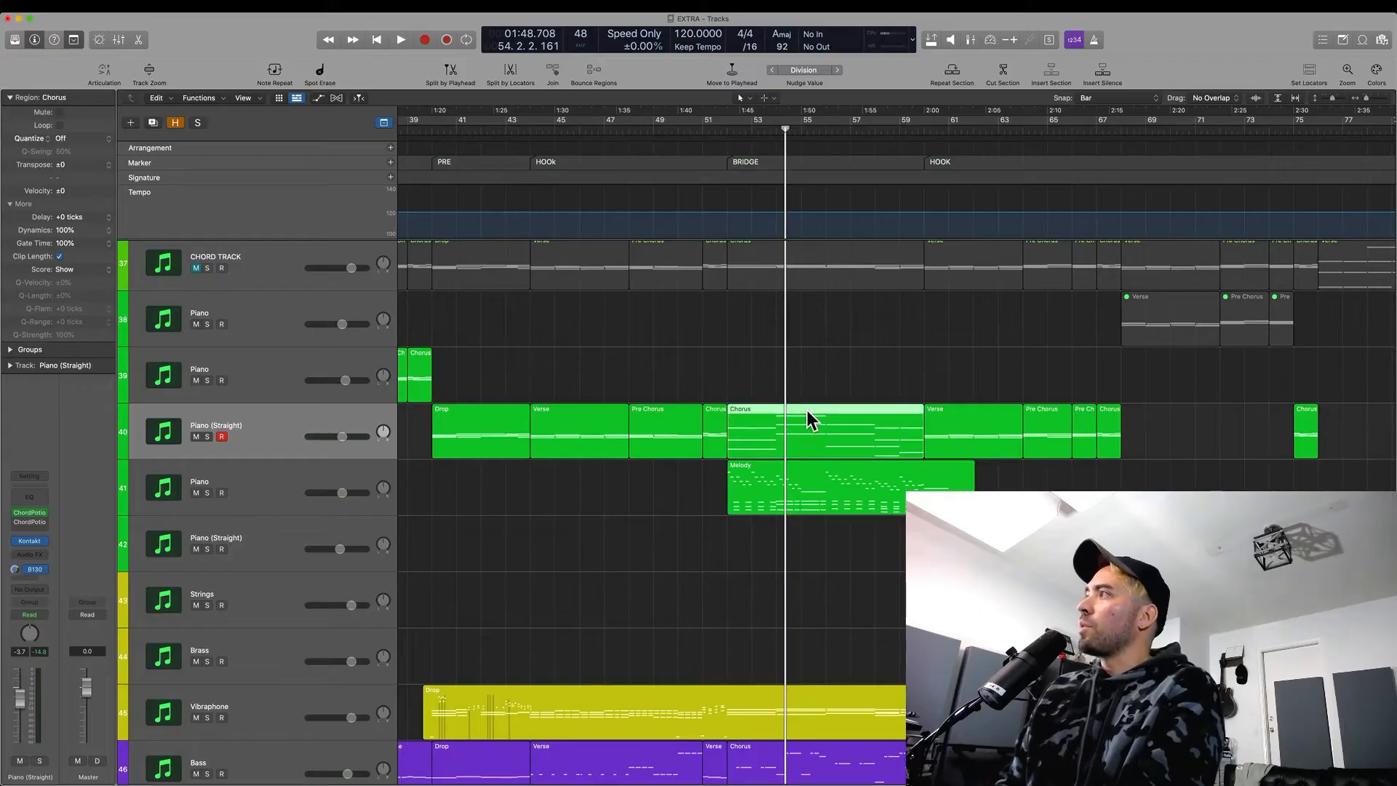
pyautogui.press('m')
# Step: Open ChordPotion on Piano track 41 and play the start of the bridge with its backbeat chords 03 preset
pyautogui.click(251, 494)
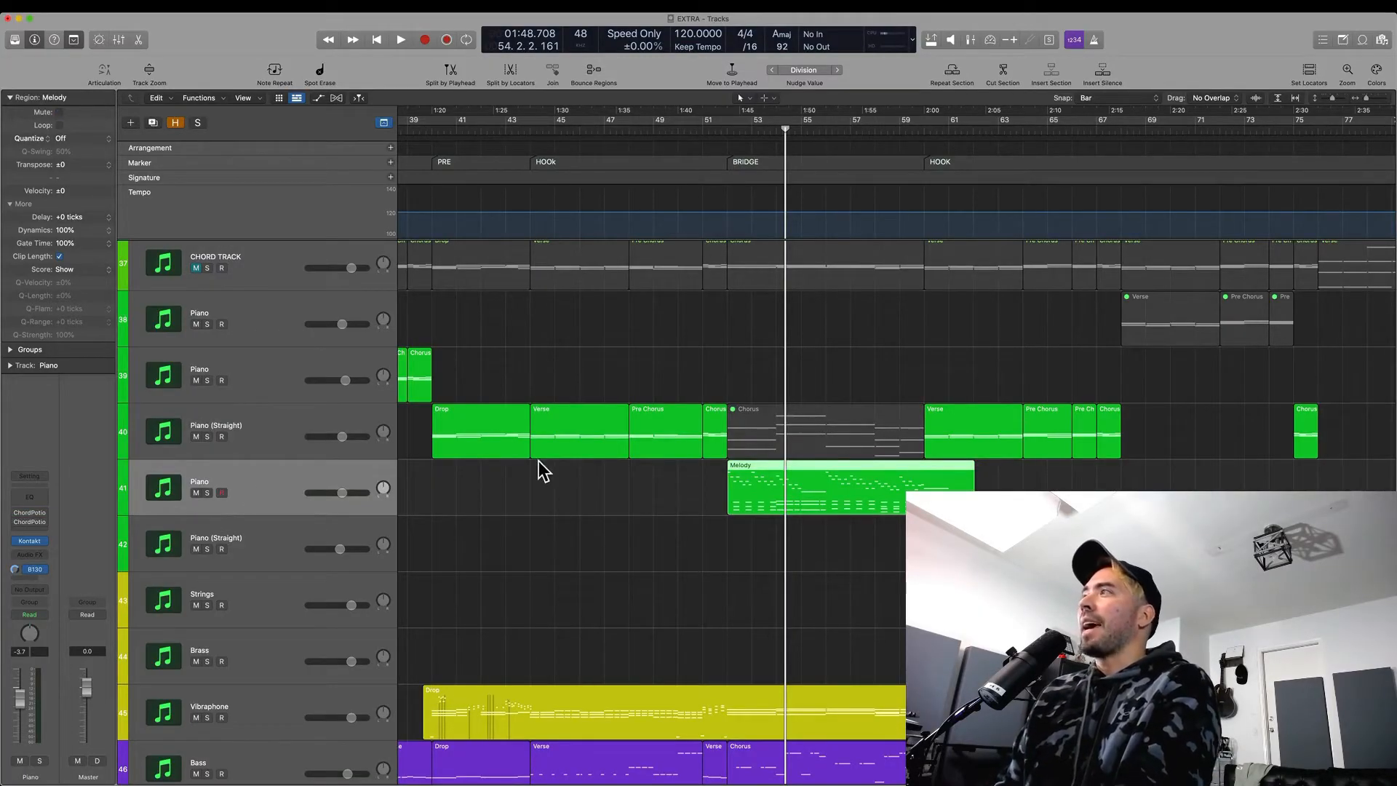
pyautogui.click(29, 520)
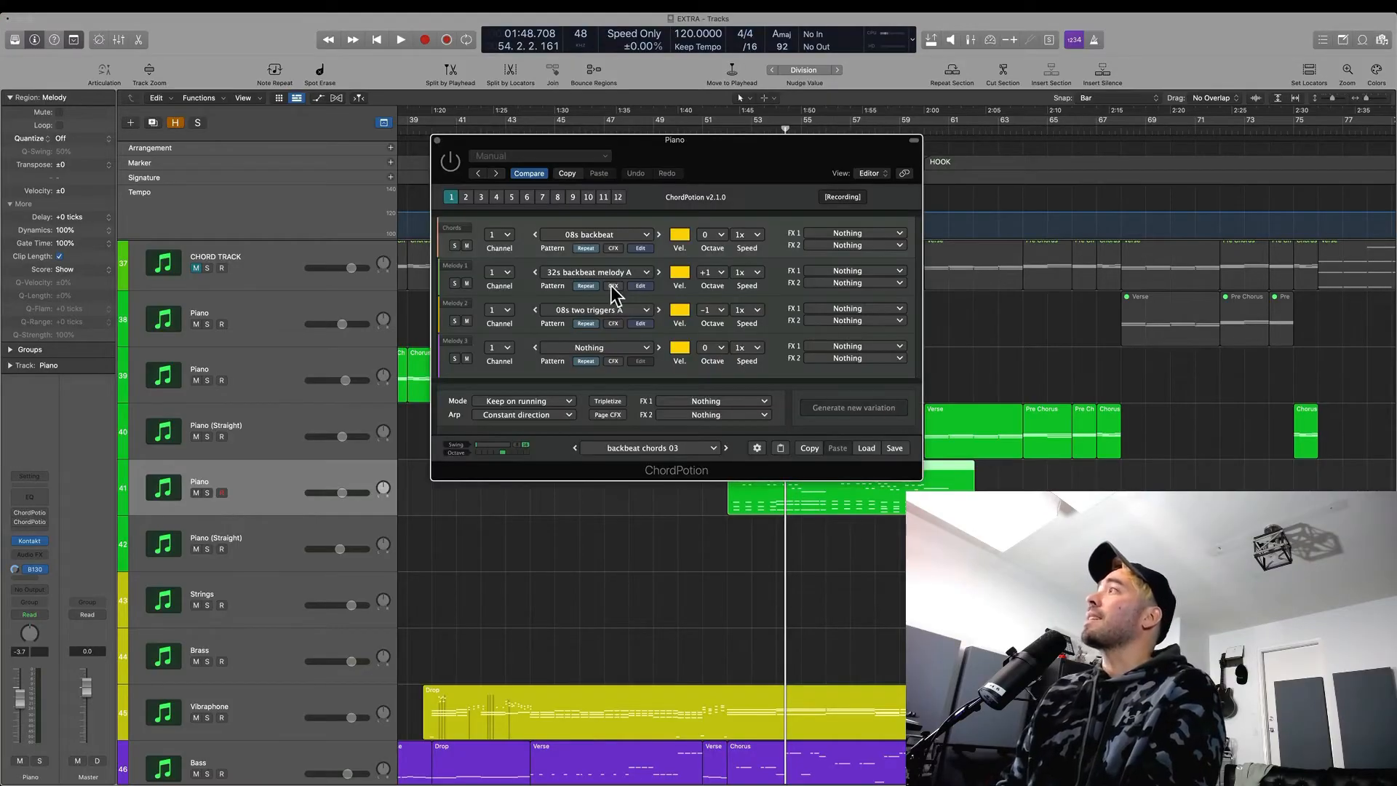
pyautogui.moveTo(765, 151); pyautogui.dragTo(507, 295)
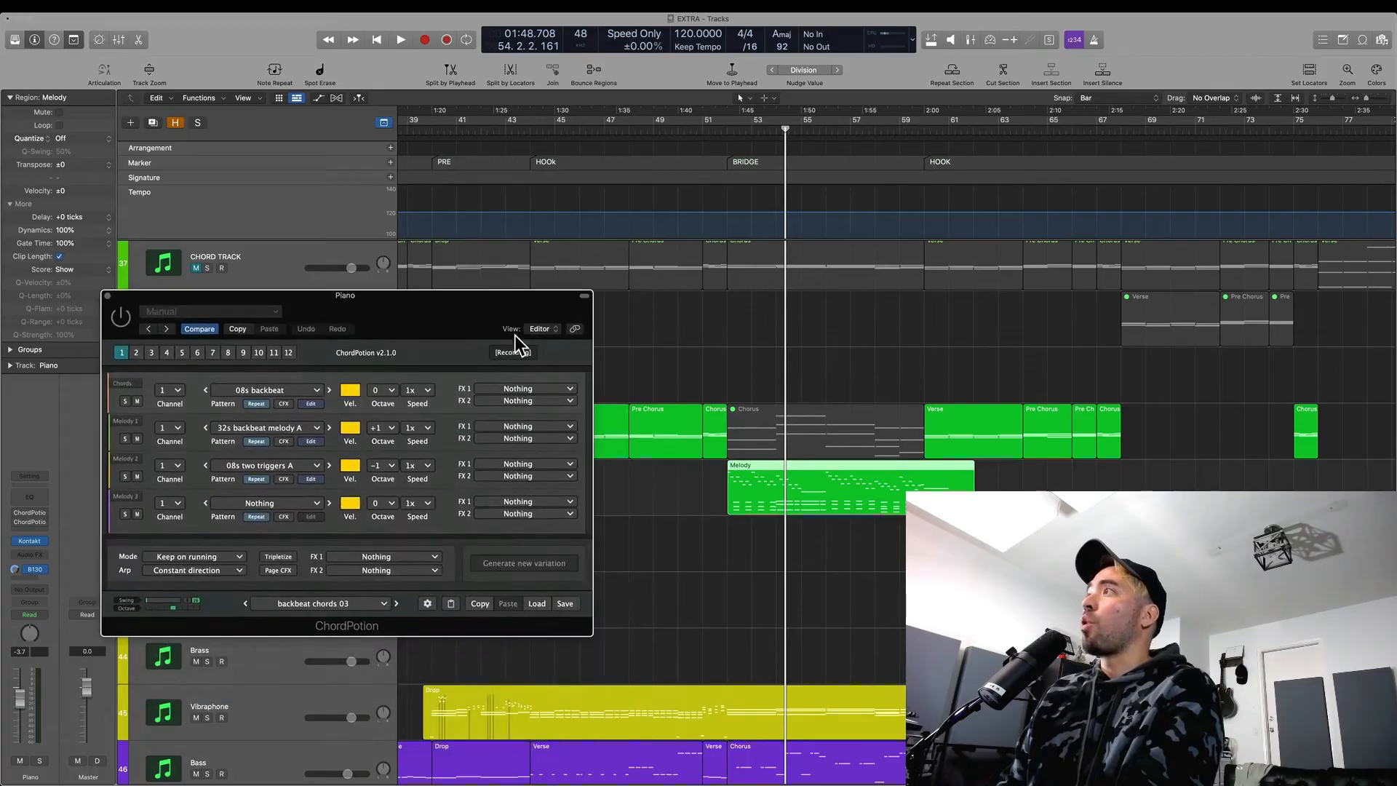
pyautogui.press('space')
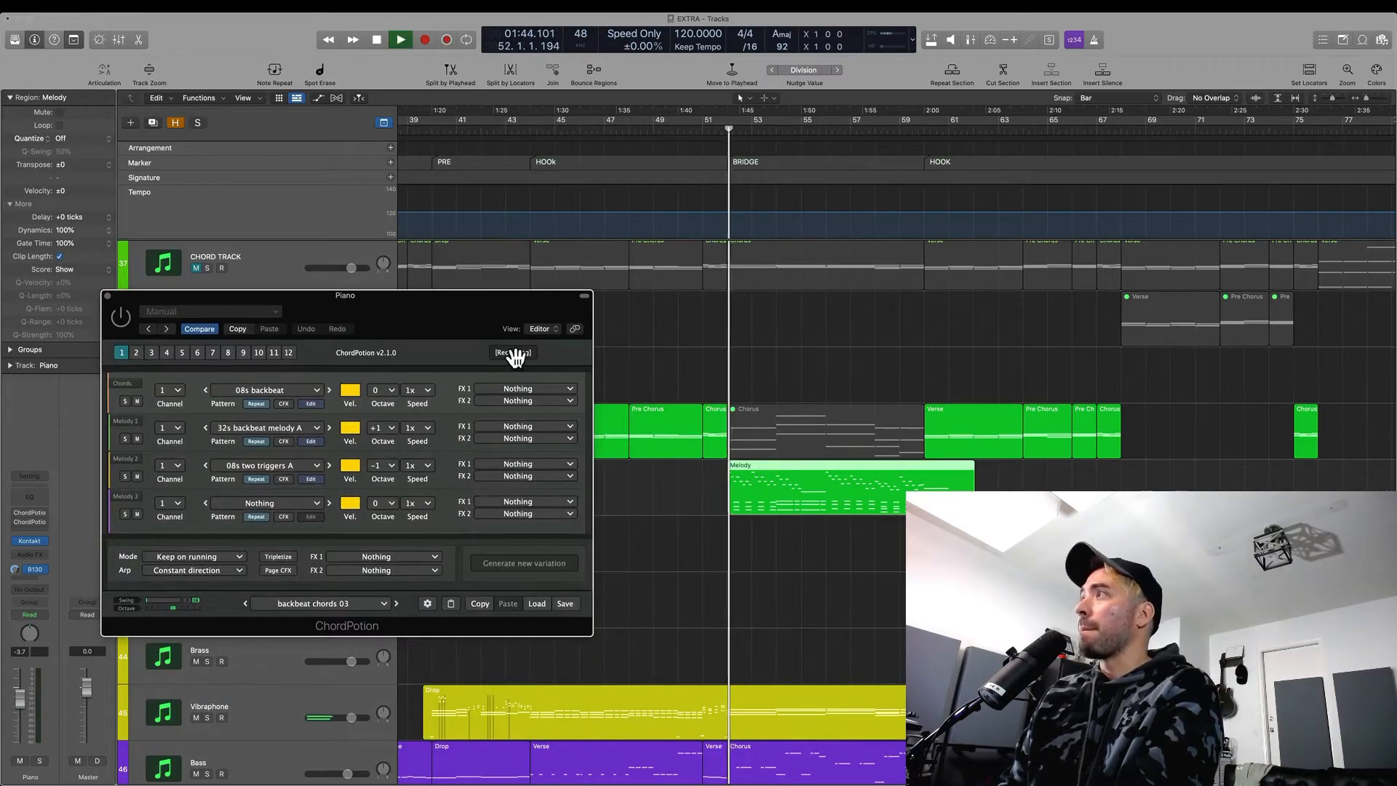
pyautogui.press('space')
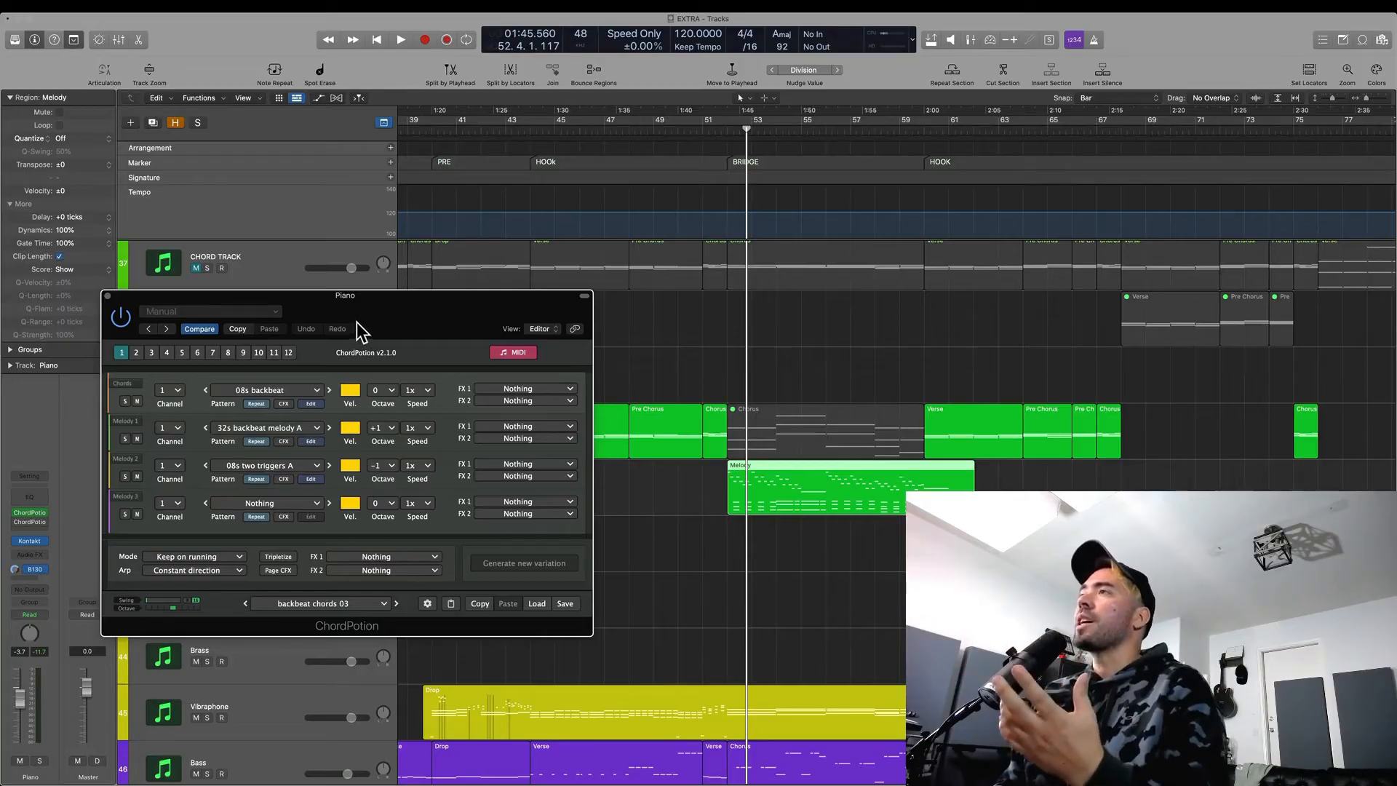
# Step: Play the bridge from bar 51 without ChordPotion and view Piano track 41's Melody region in the Piano Roll
pyautogui.click(108, 296)
pyautogui.keyDown('shift'); pyautogui.click(696, 480); pyautogui.keyUp('shift')
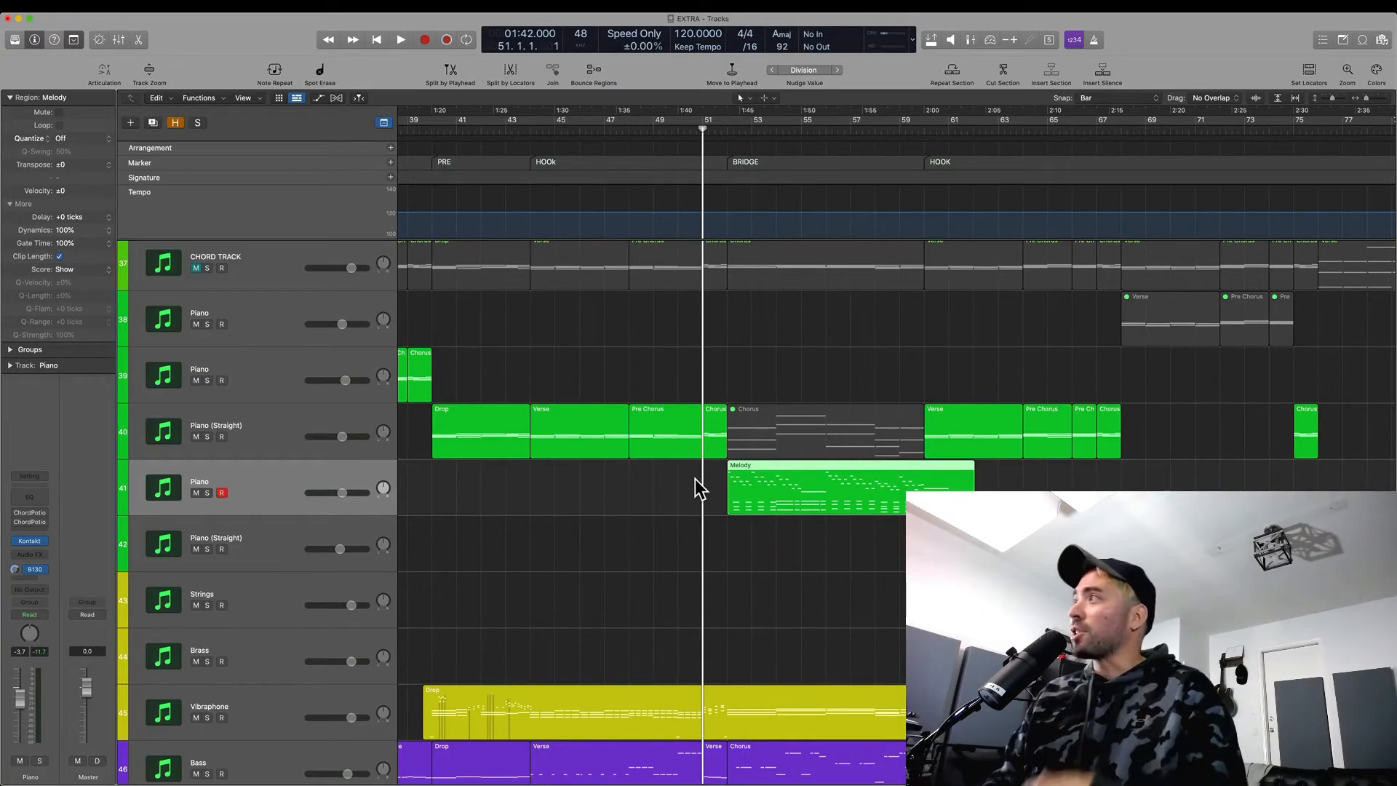
pyautogui.press('space')
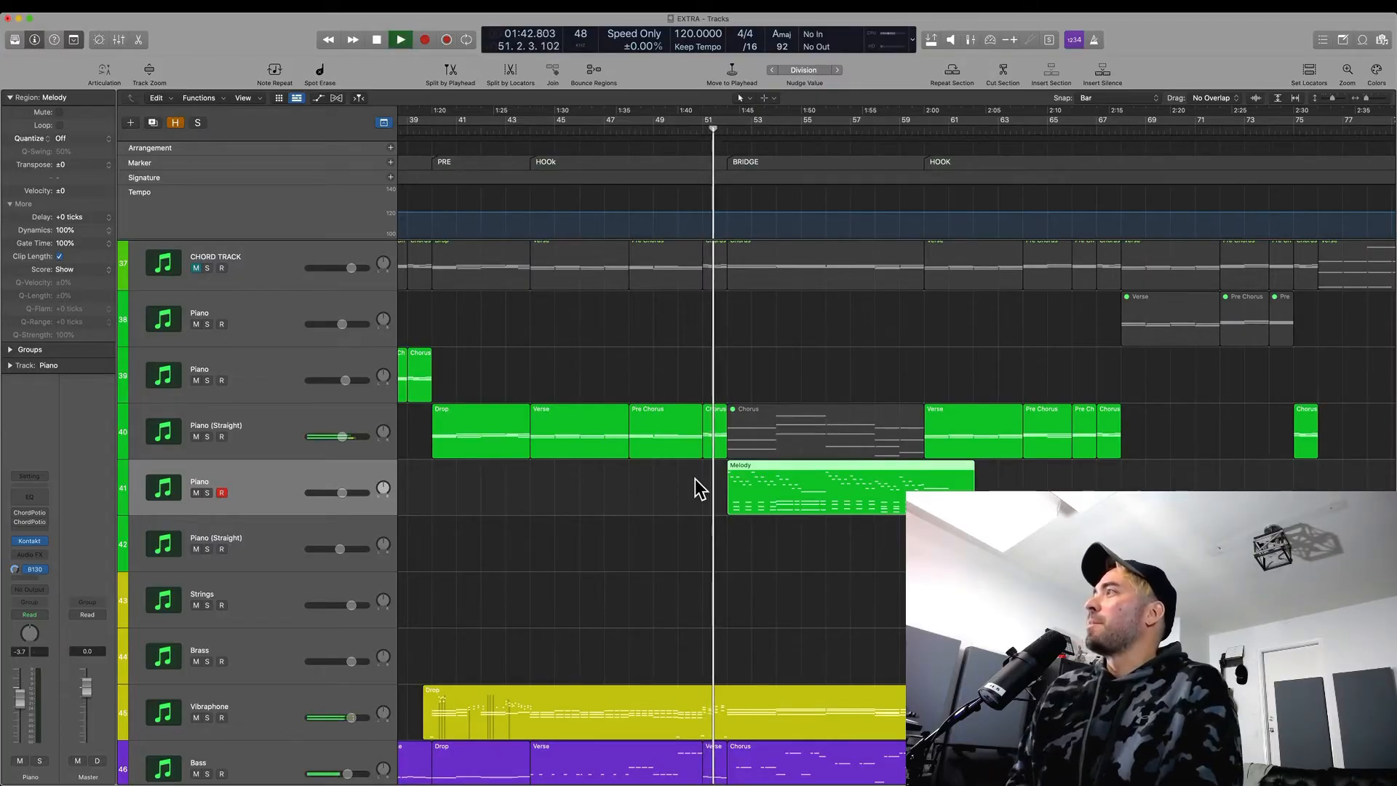
pyautogui.doubleClick(828, 492)
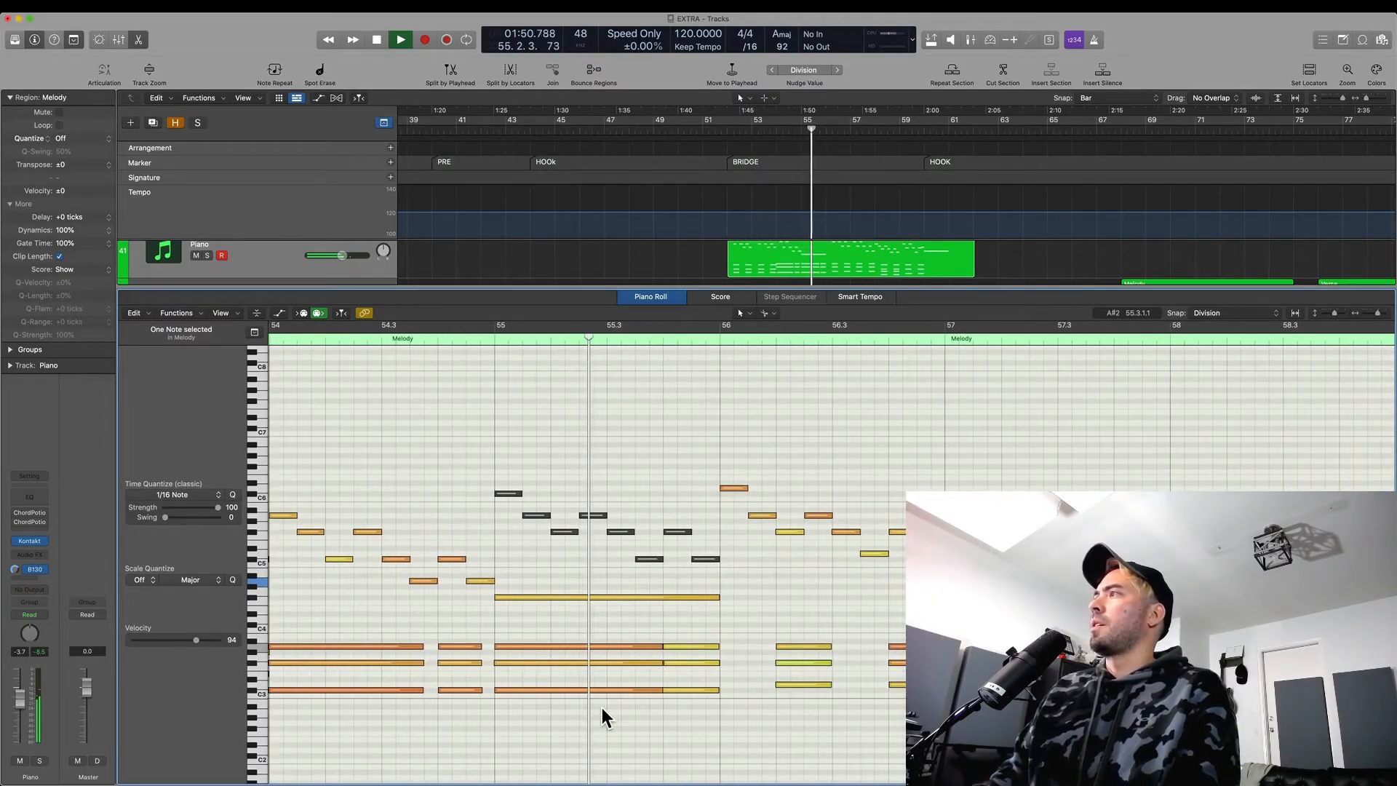
pyautogui.press('space')
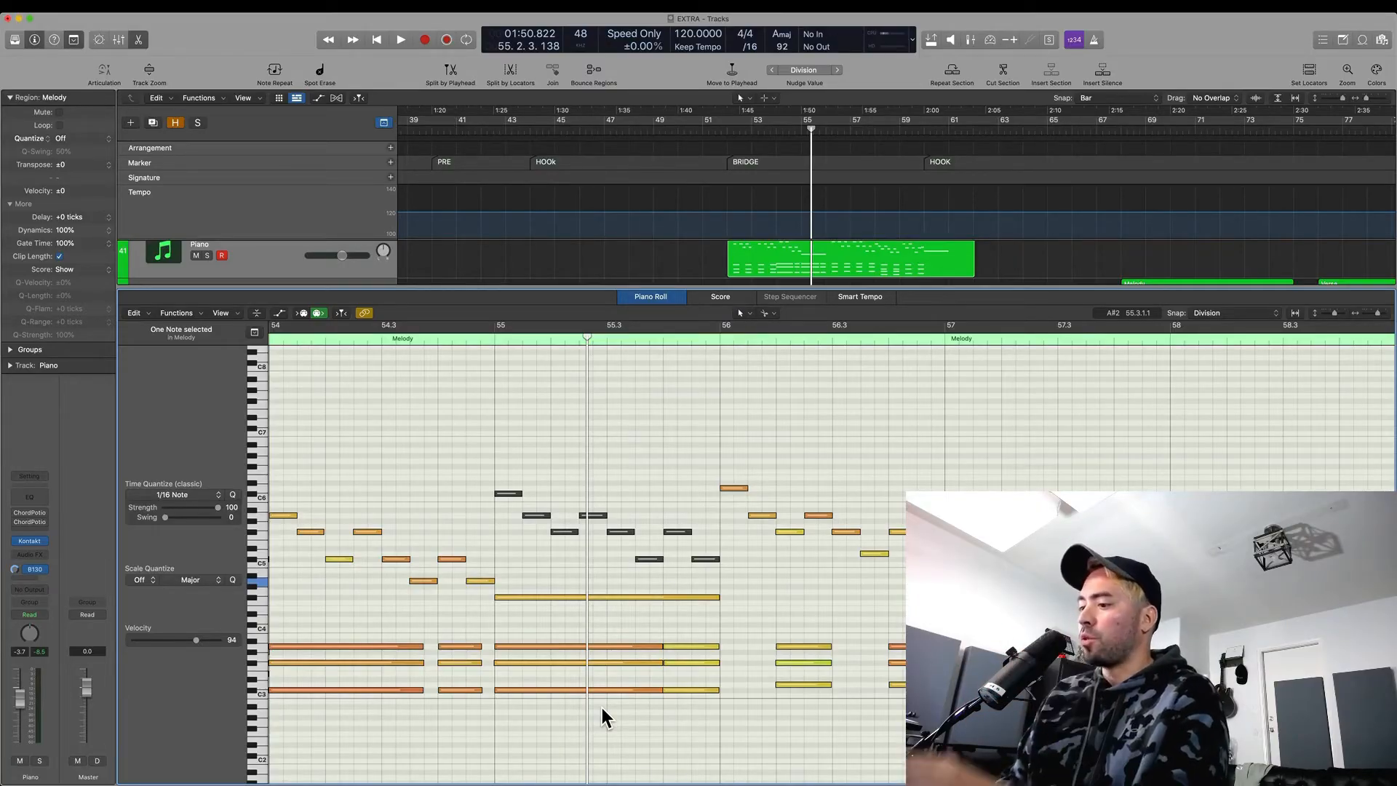
# Step: Show the Quantize Note Length MIDI transform for all Melody notes without applying it, and deselect the notes
pyautogui.press('super+a')
pyautogui.press('super+9')
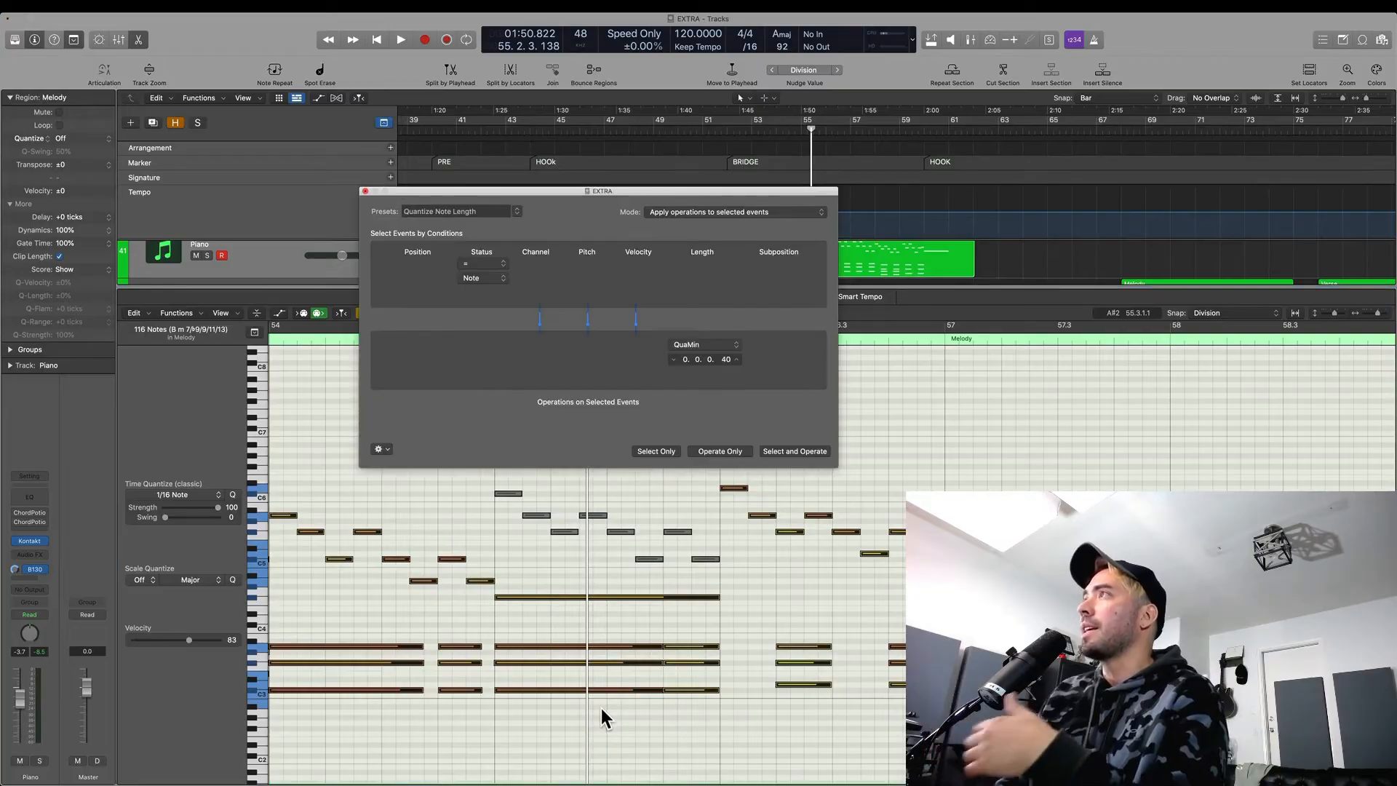
pyautogui.click(365, 191)
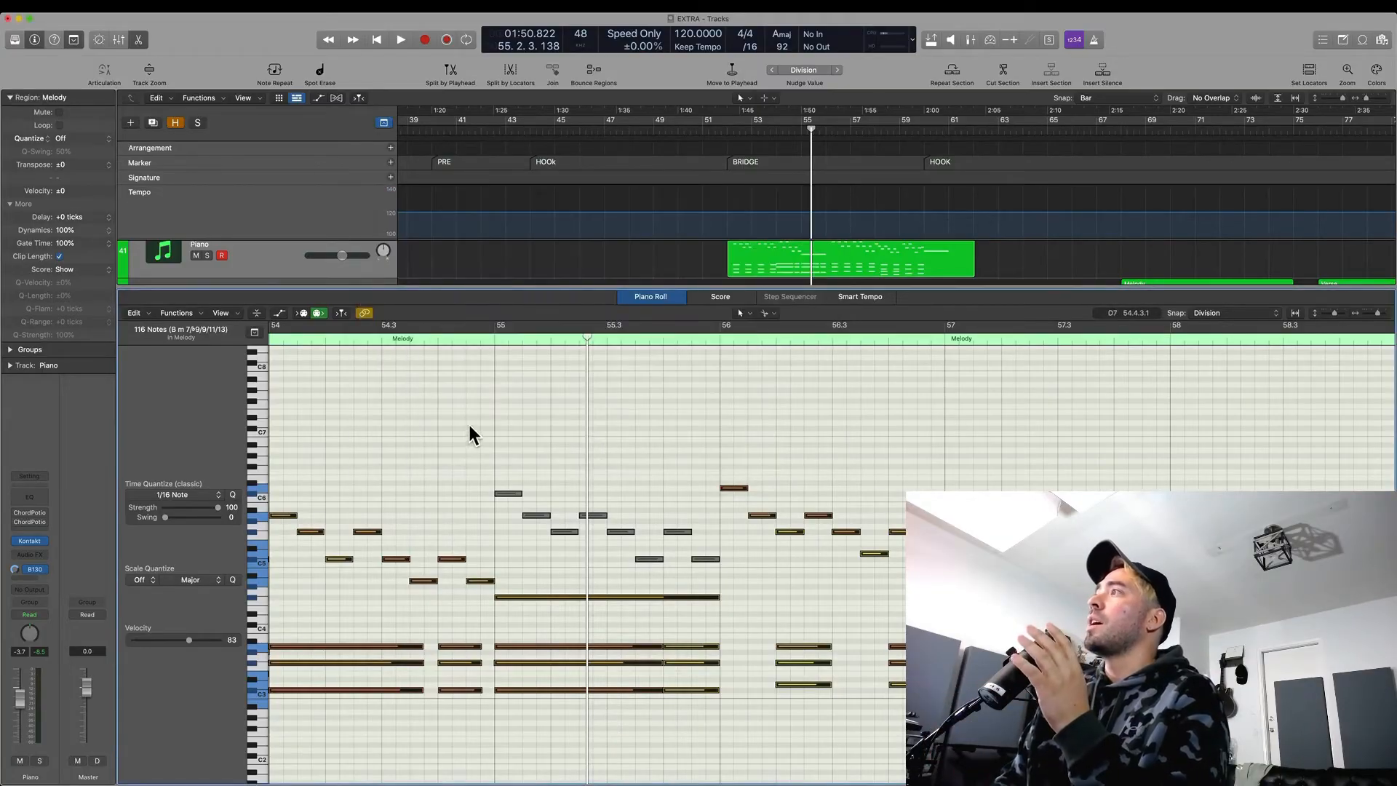
pyautogui.moveTo(468, 427); pyautogui.dragTo(581, 475)
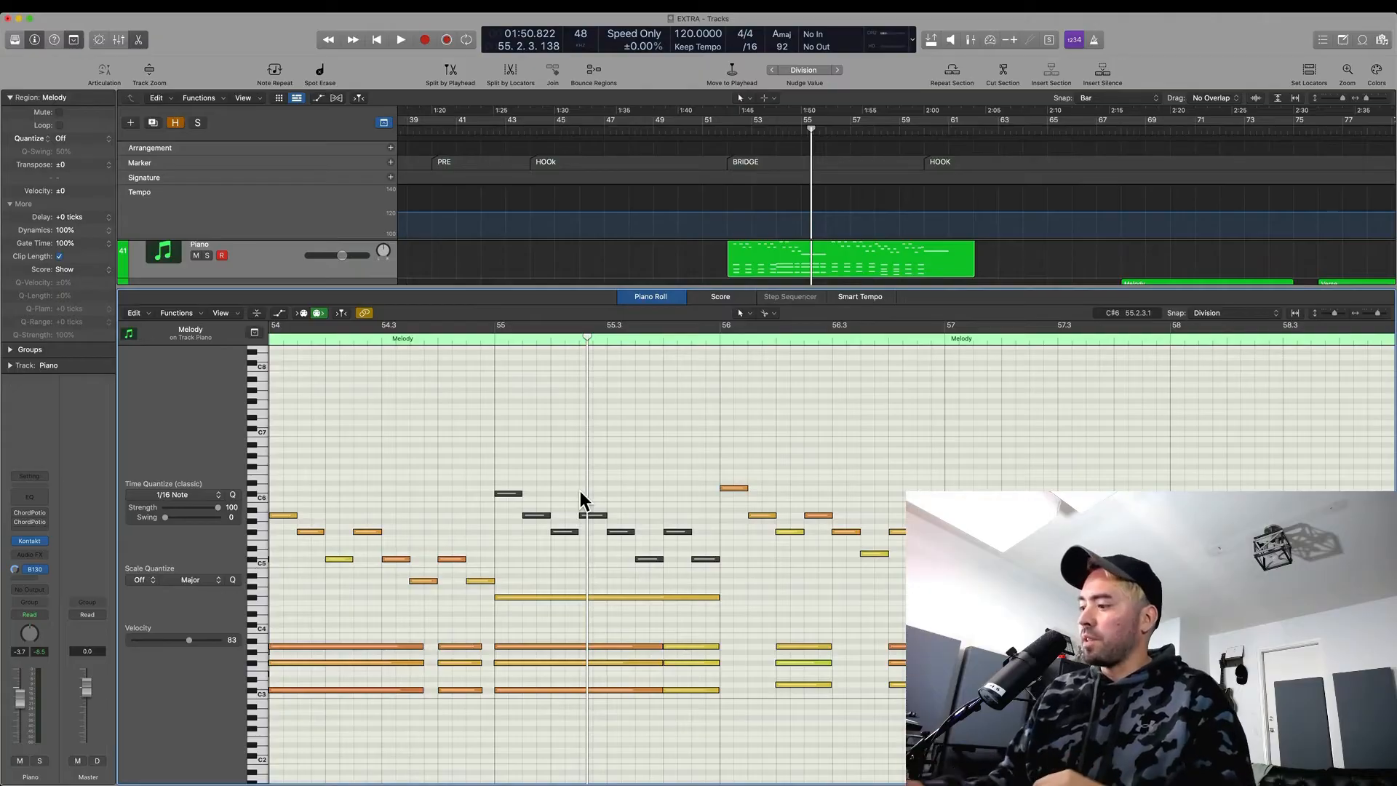
# Step: Close the Piano Roll and locate the Melody region of Piano (Straight) track 42 in the last hook
pyautogui.press('e')
pyautogui.press('super+Left')
pyautogui.press('super+Left')
pyautogui.press('super+Left')
pyautogui.scroll(10, 798, 446)
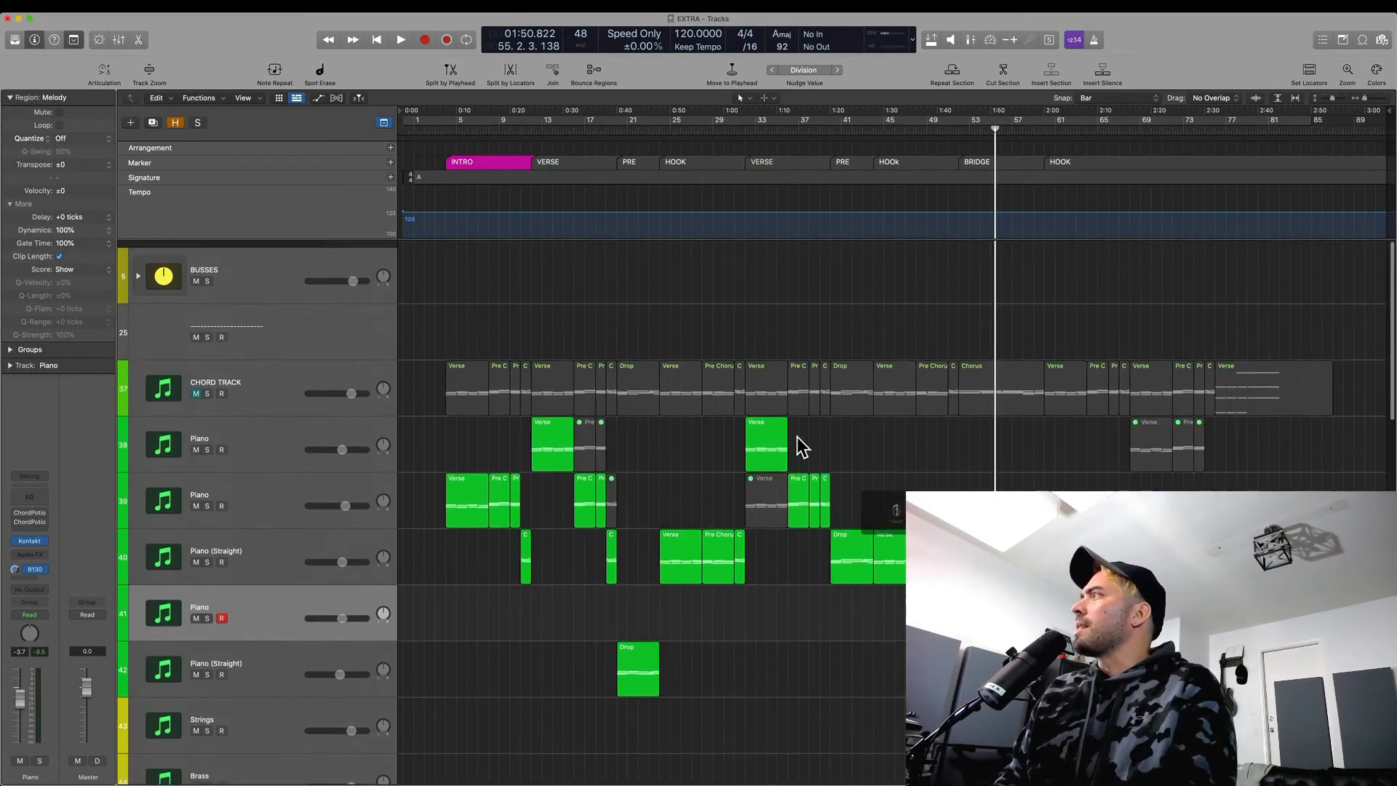
pyautogui.press('super+Right')
pyautogui.press('super+Right')
pyautogui.press('super+Right')
pyautogui.press('super+Right')
pyautogui.hscroll(10, 861, 679)
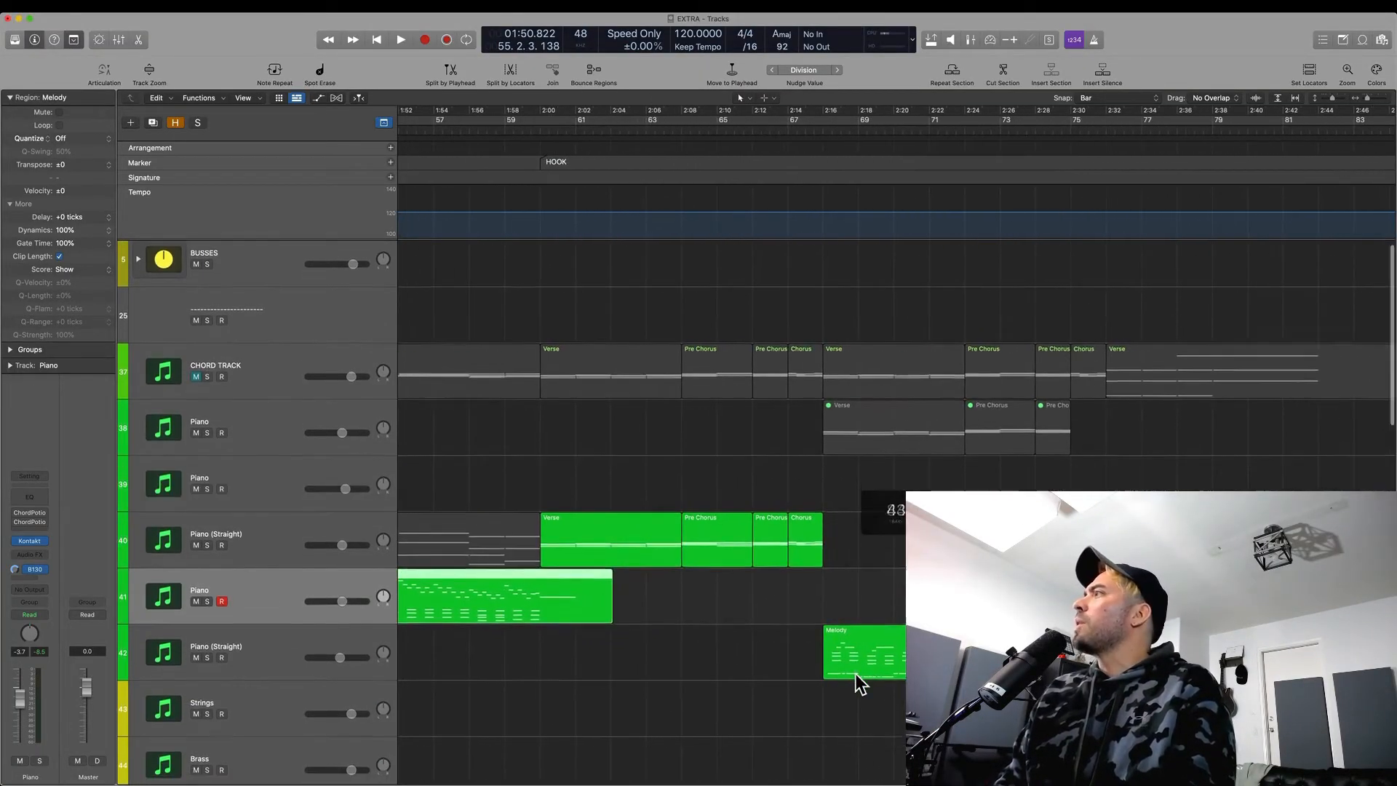
pyautogui.scroll(-2, 860, 679)
# Step: Play the last hook from bar 67 into the Melody region of Piano (Straight) track 42
pyautogui.click(654, 599)
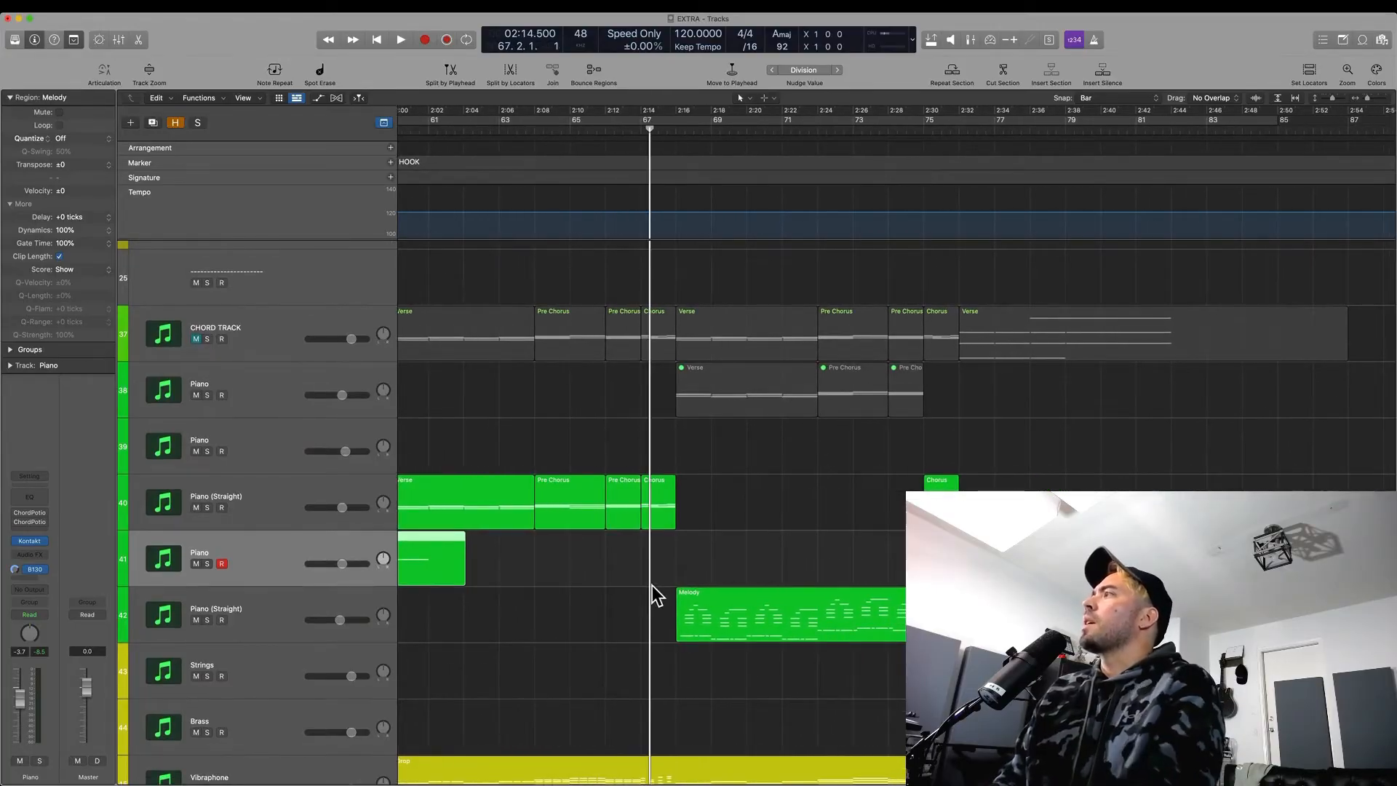
pyautogui.scroll(-2, 769, 655)
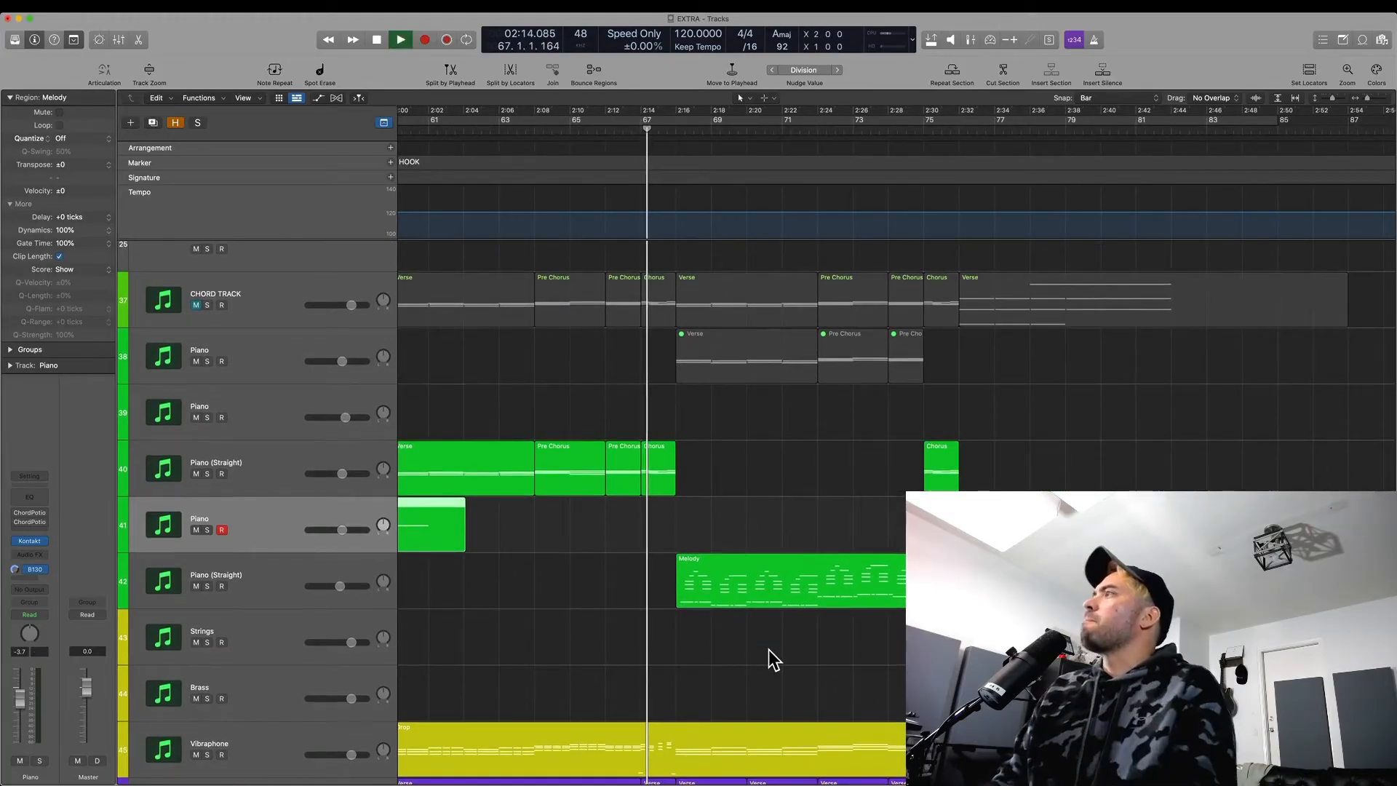
pyautogui.press('space')
pyautogui.scroll(-2, 768, 649)
pyautogui.scroll(5, 756, 626)
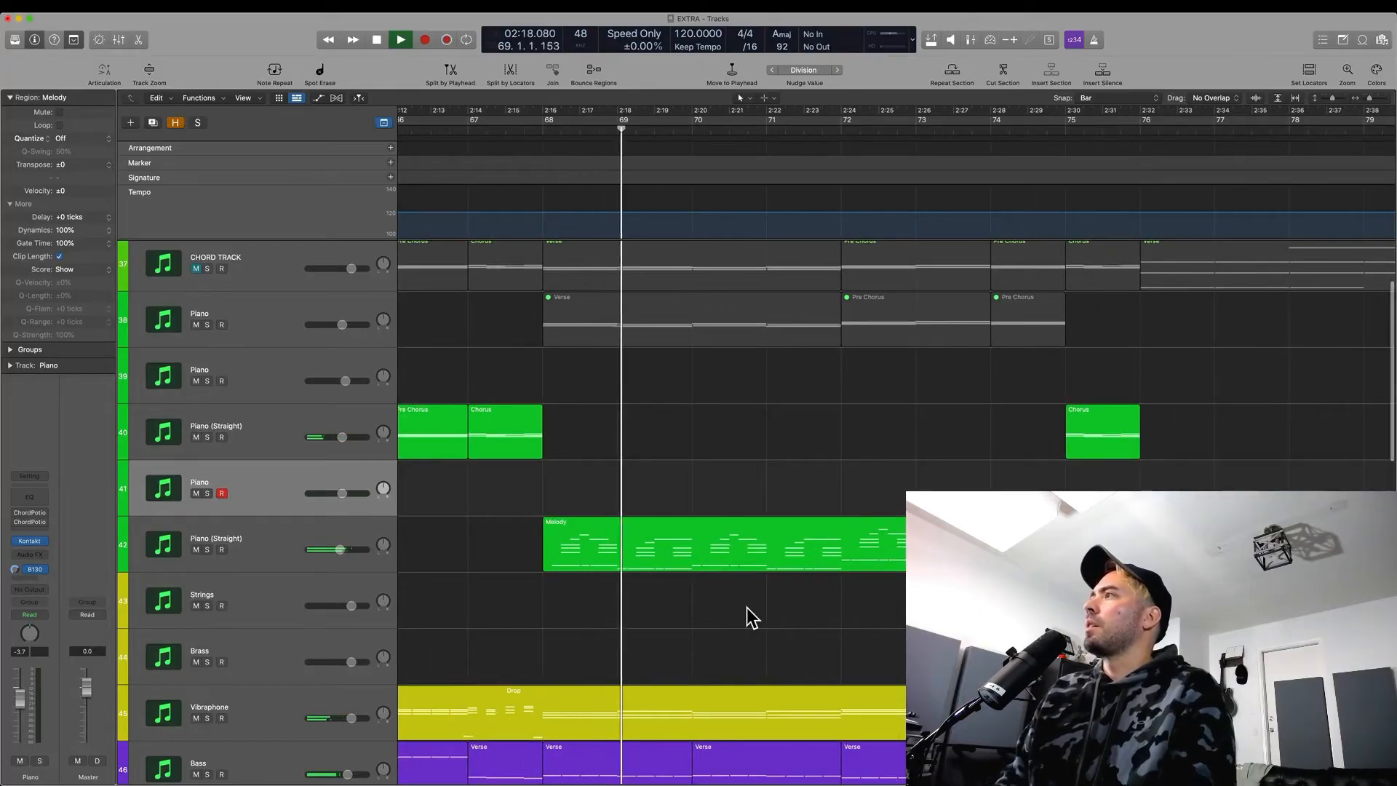
pyautogui.scroll(-3, 742, 577)
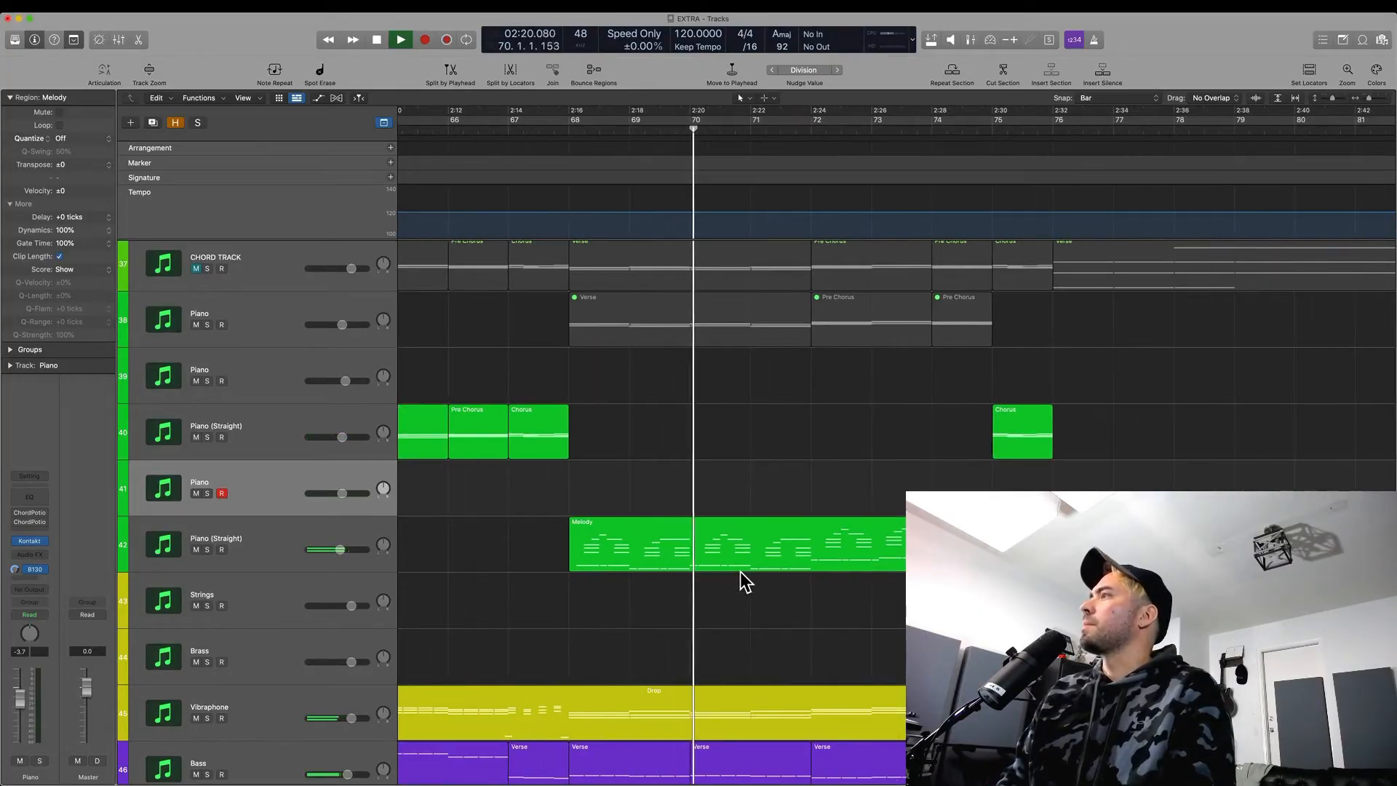
# Step: Open the Melody region of Piano (Straight) track 42 in the Piano Roll and follow its notes during playback
pyautogui.click(332, 529)
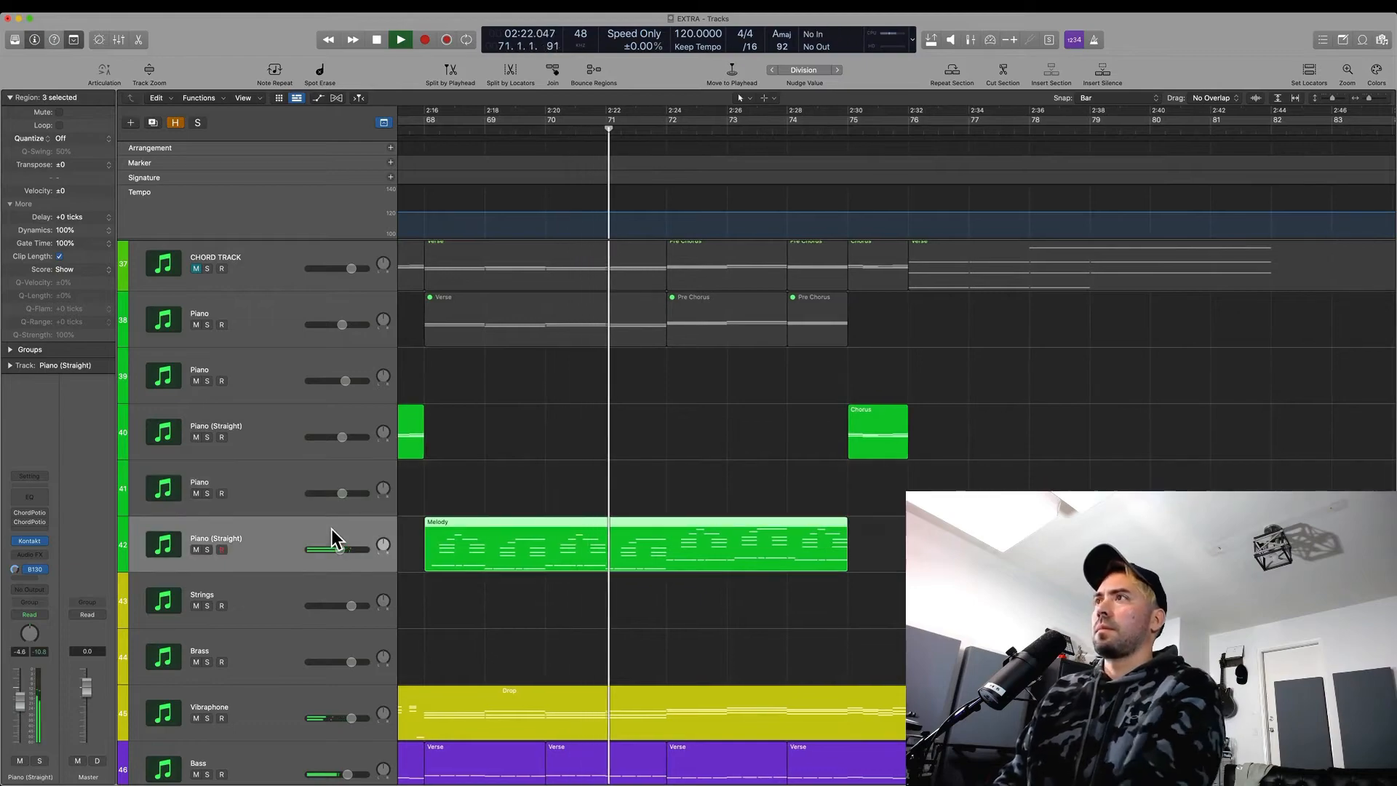
pyautogui.doubleClick(613, 543)
pyautogui.hscroll(-5, 486, 644)
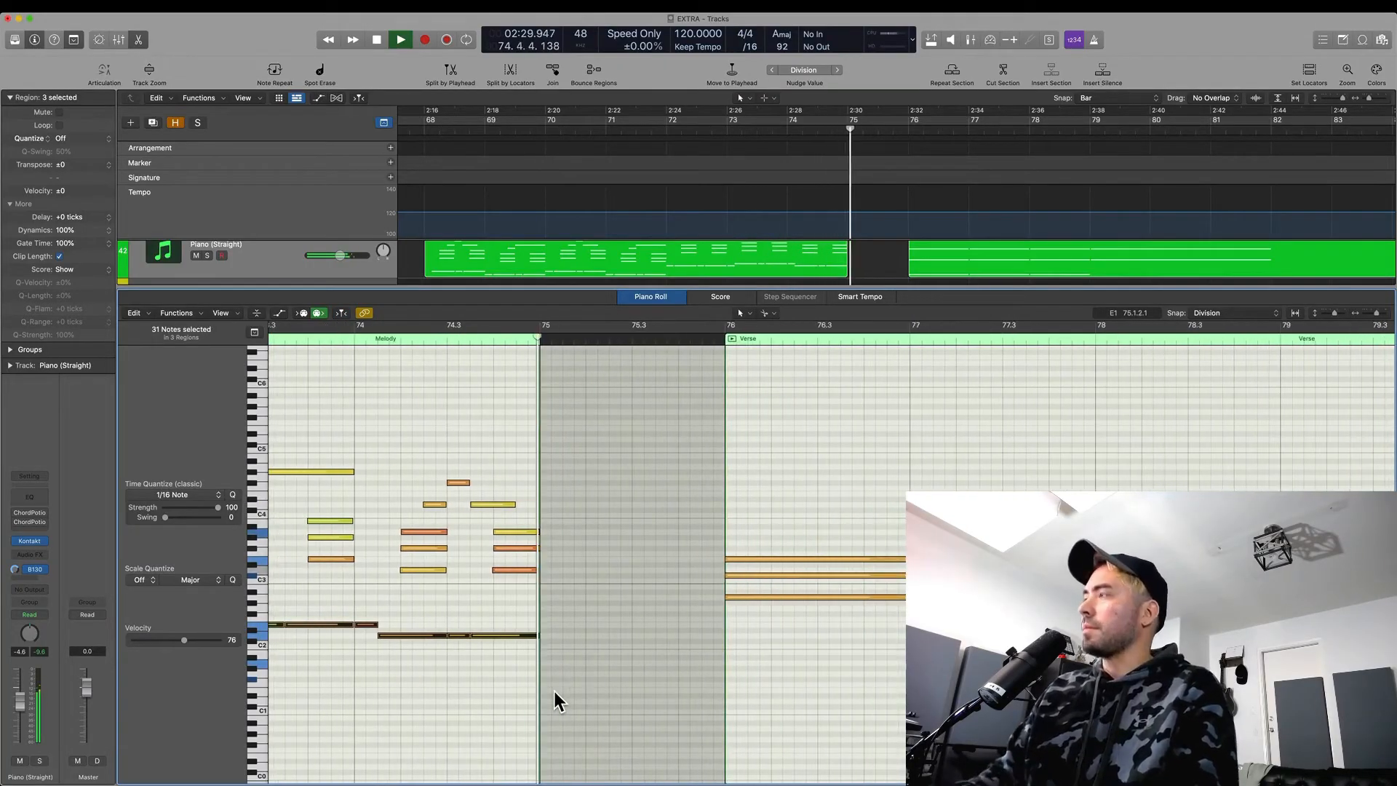
# Step: Close the Piano Roll, listen on into the final Verse region of track 42 and stop playback in bar 76
pyautogui.press('e')
pyautogui.scroll(2, 559, 700)
pyautogui.hscroll(5, 558, 701)
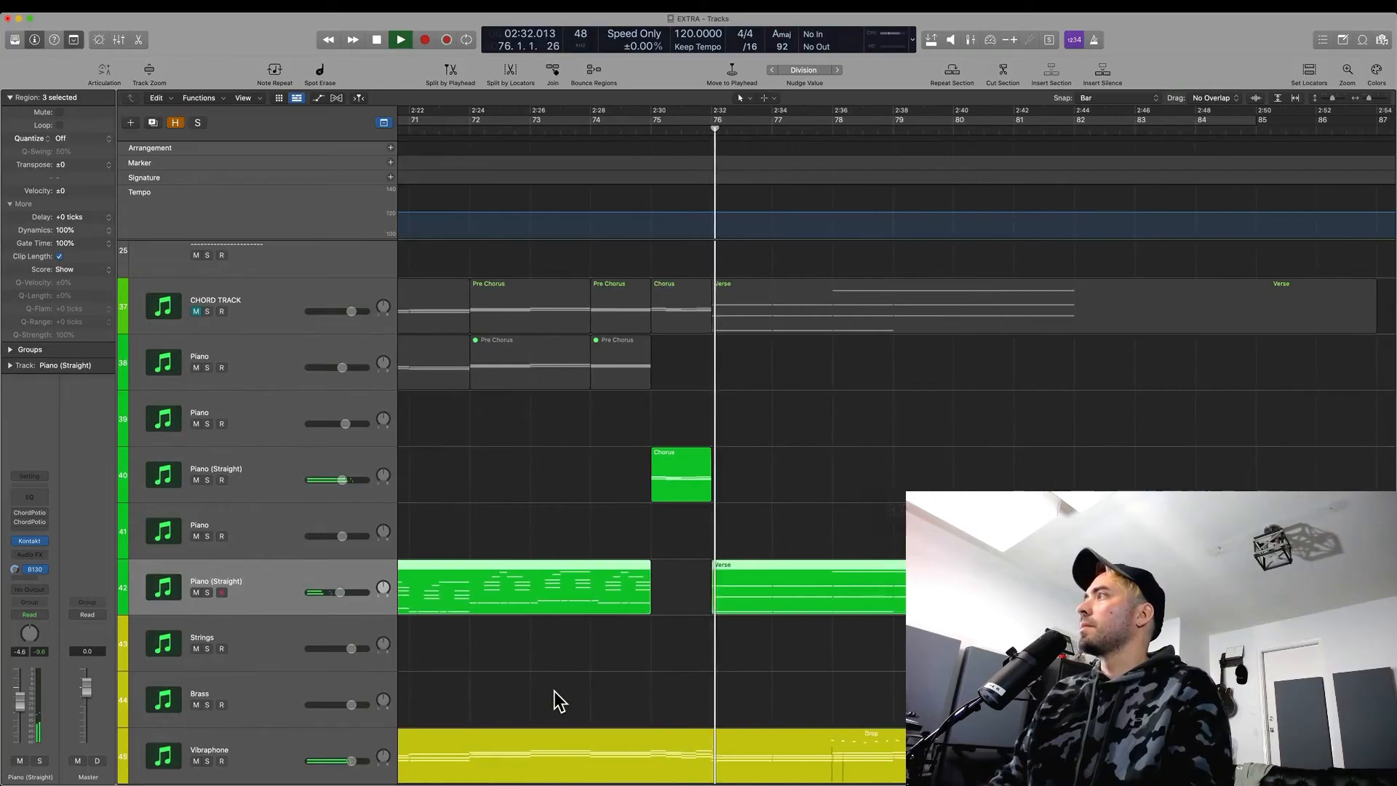
pyautogui.press('super+Right')
pyautogui.press('super+Right')
pyautogui.press('super+Right')
pyautogui.press('super+Left')
pyautogui.press('space')
pyautogui.press('super+Left')
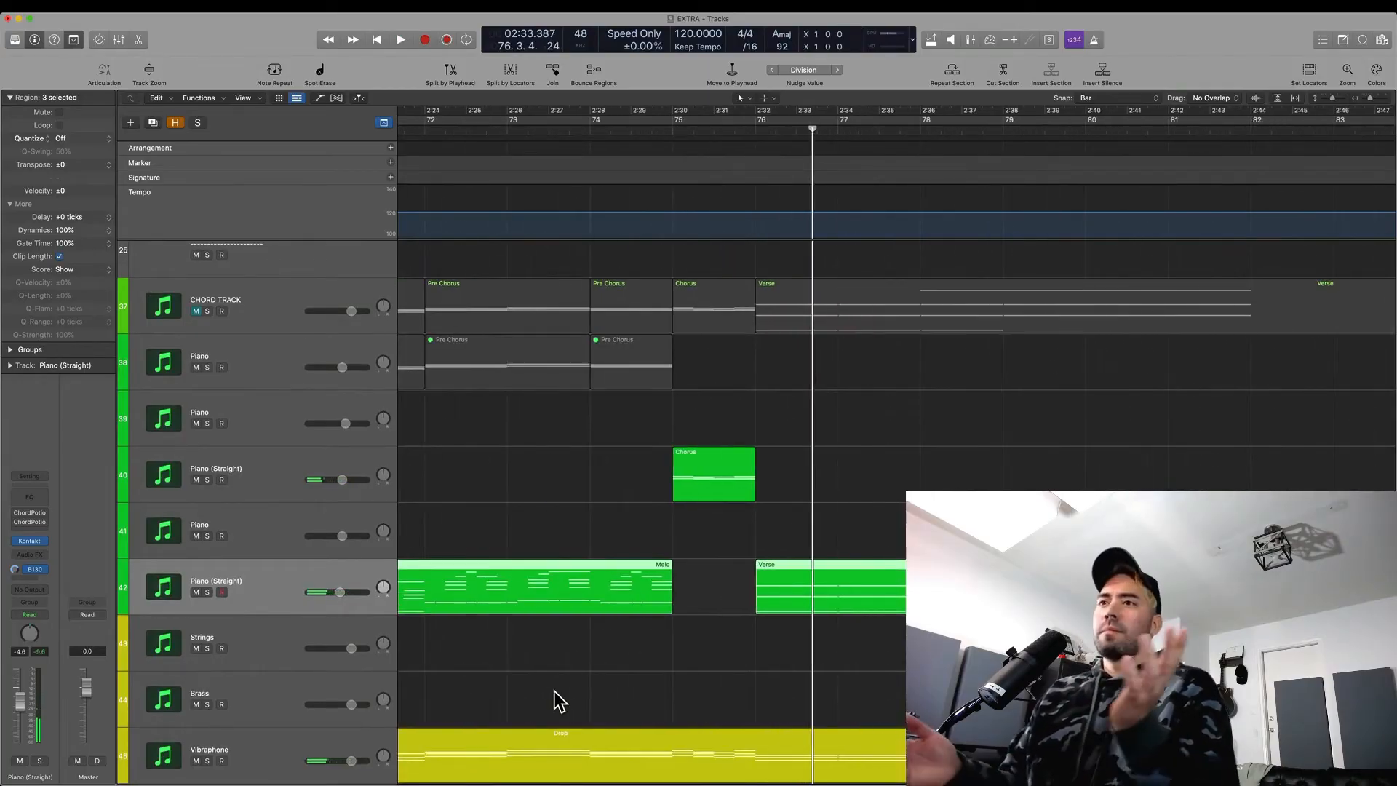
# Step: Inspect the Chorus region of Piano (Straight) track 40 in the Piano Roll, close the editor and fit the whole arrangement in view
pyautogui.doubleClick(737, 461)
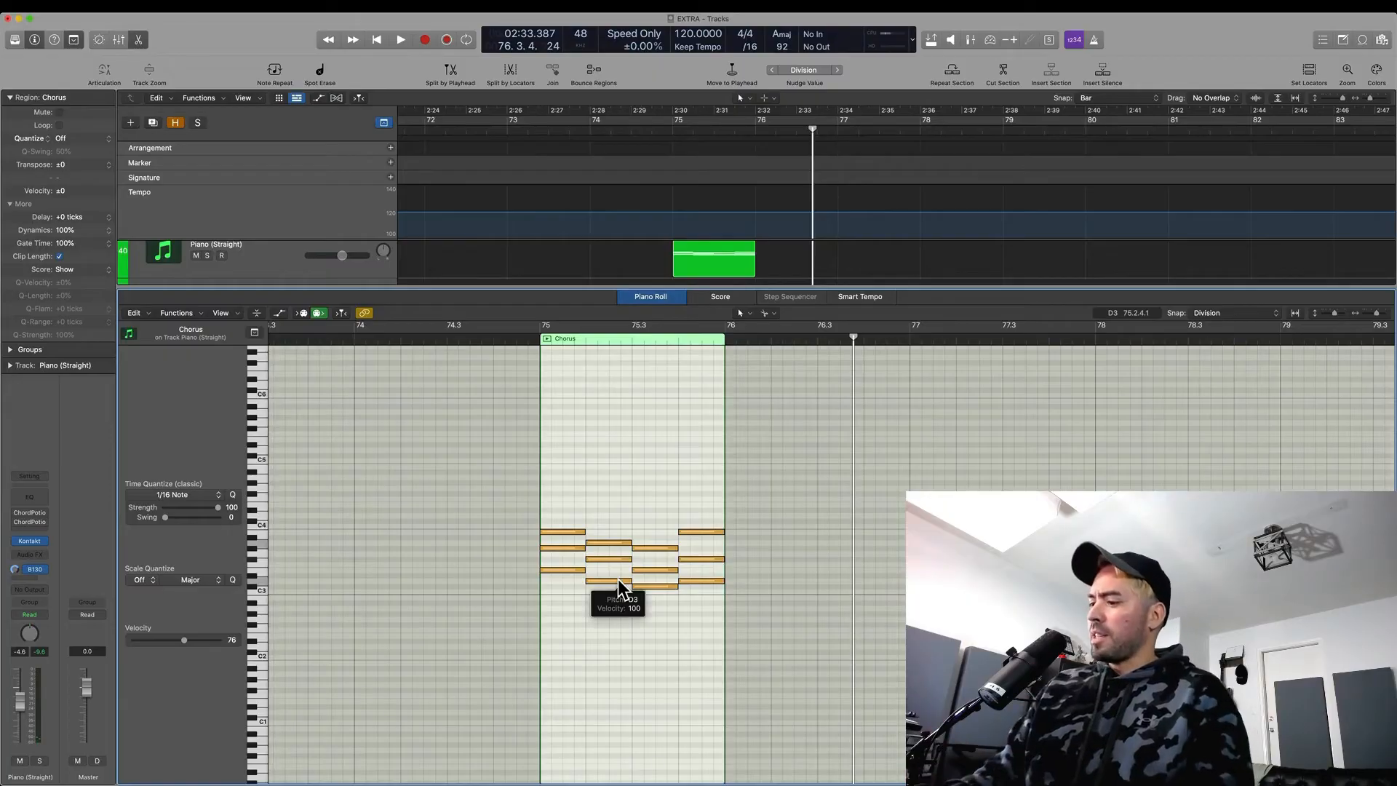
pyautogui.press('e')
pyautogui.click(657, 470)
pyautogui.press('z')
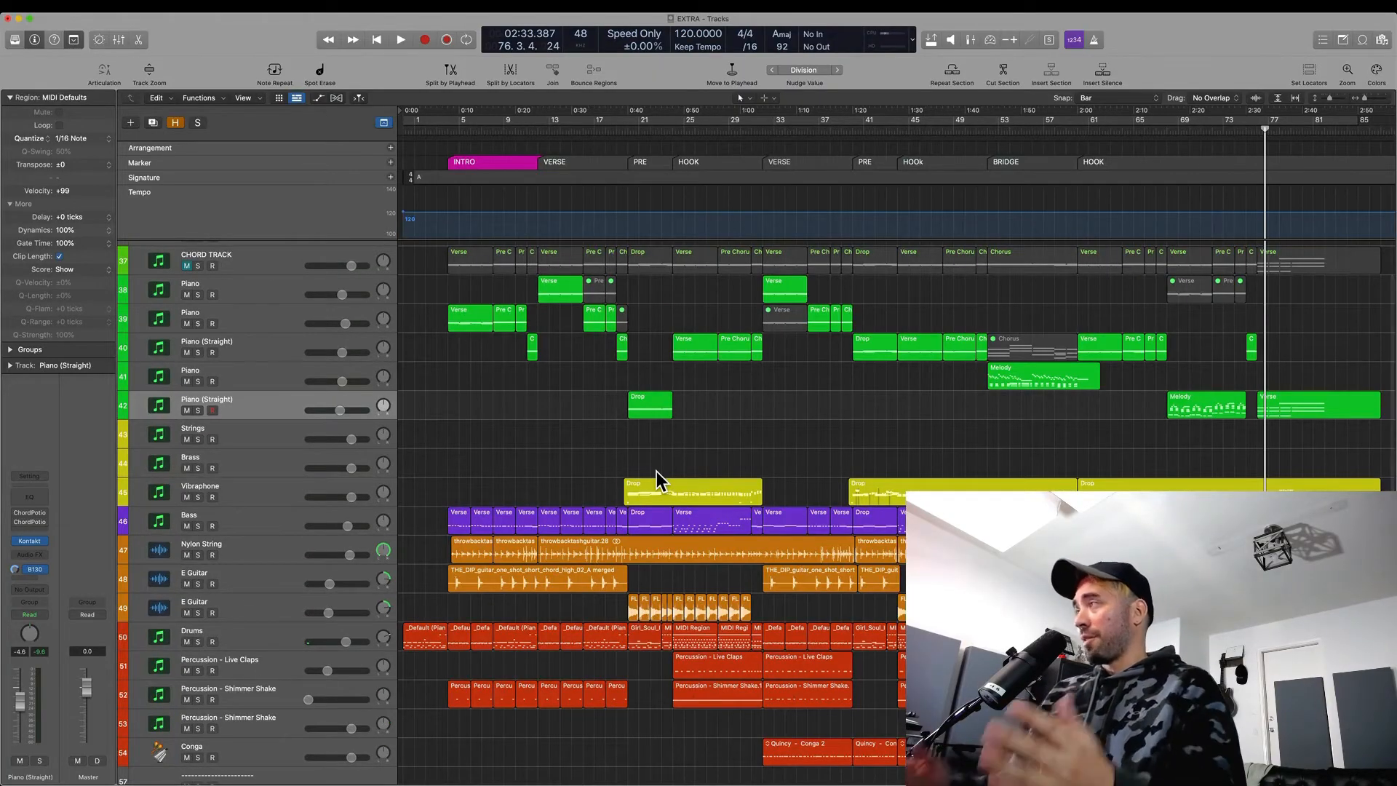
# Step: Open the ChordPotion plug-in window of Piano (Straight) track 42 to view its chord pattern settings
pyautogui.click(34, 516)
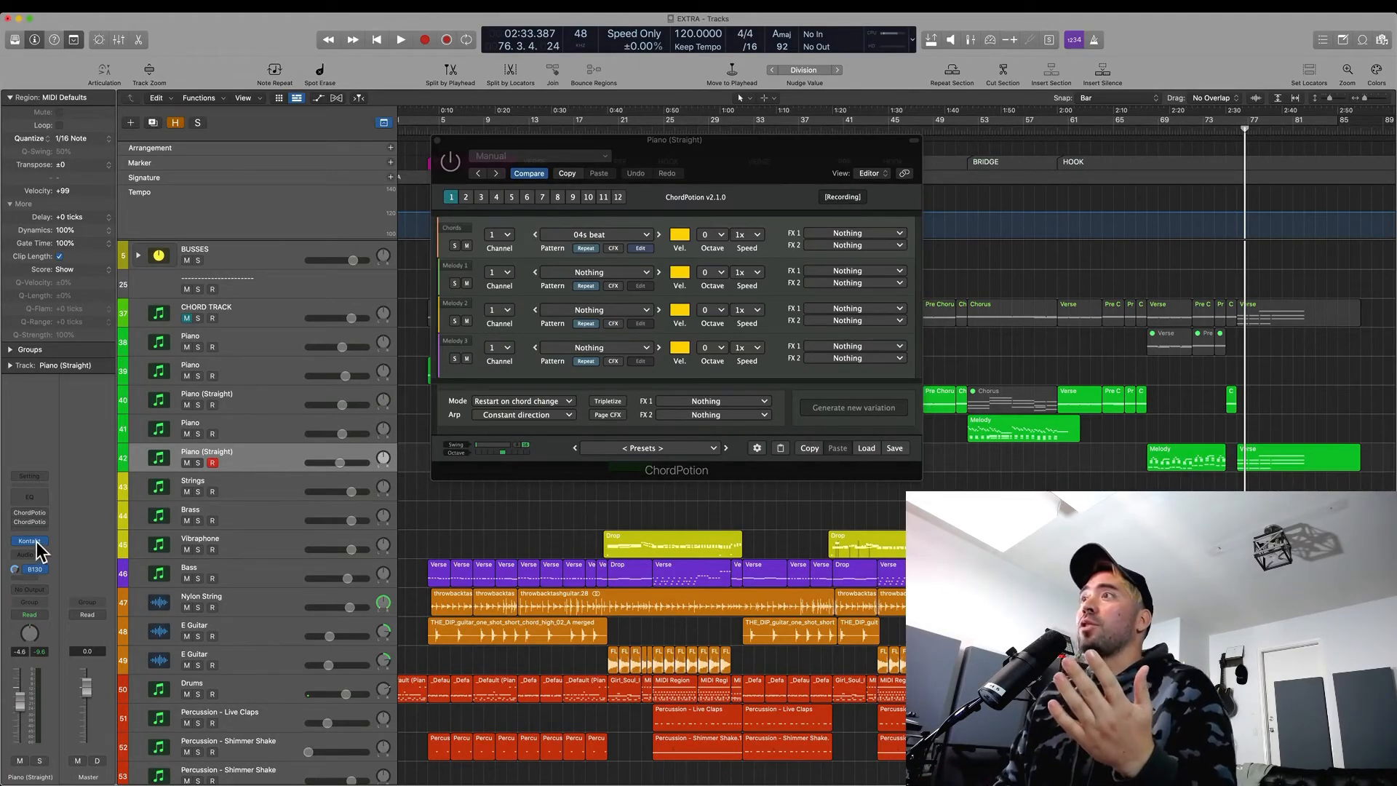
pyautogui.moveTo(32, 550)
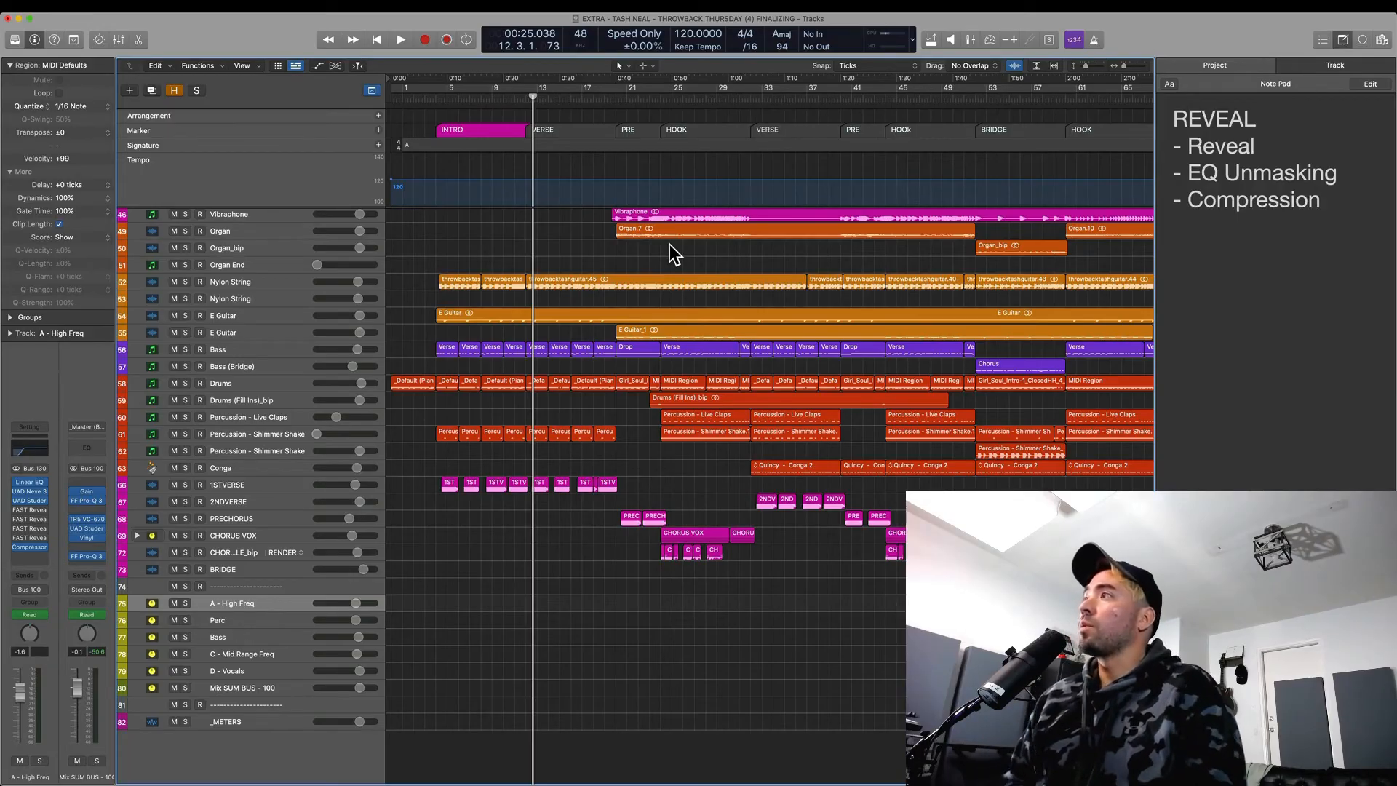
# Step: Return the playhead to the start of the finalizing project, look through its vocal and bus tracks, and select the _METERS track
pyautogui.press('Return')
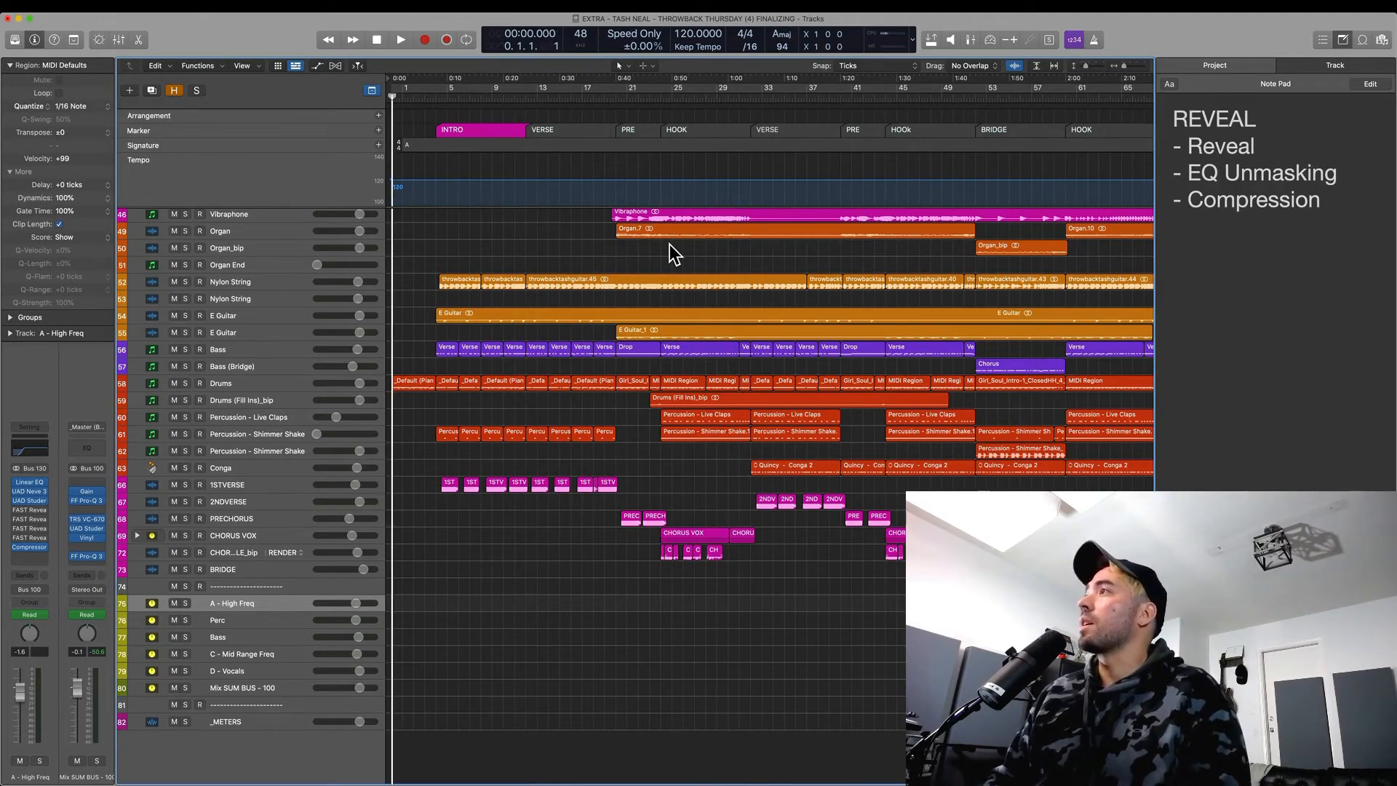
pyautogui.scroll(5, 528, 471)
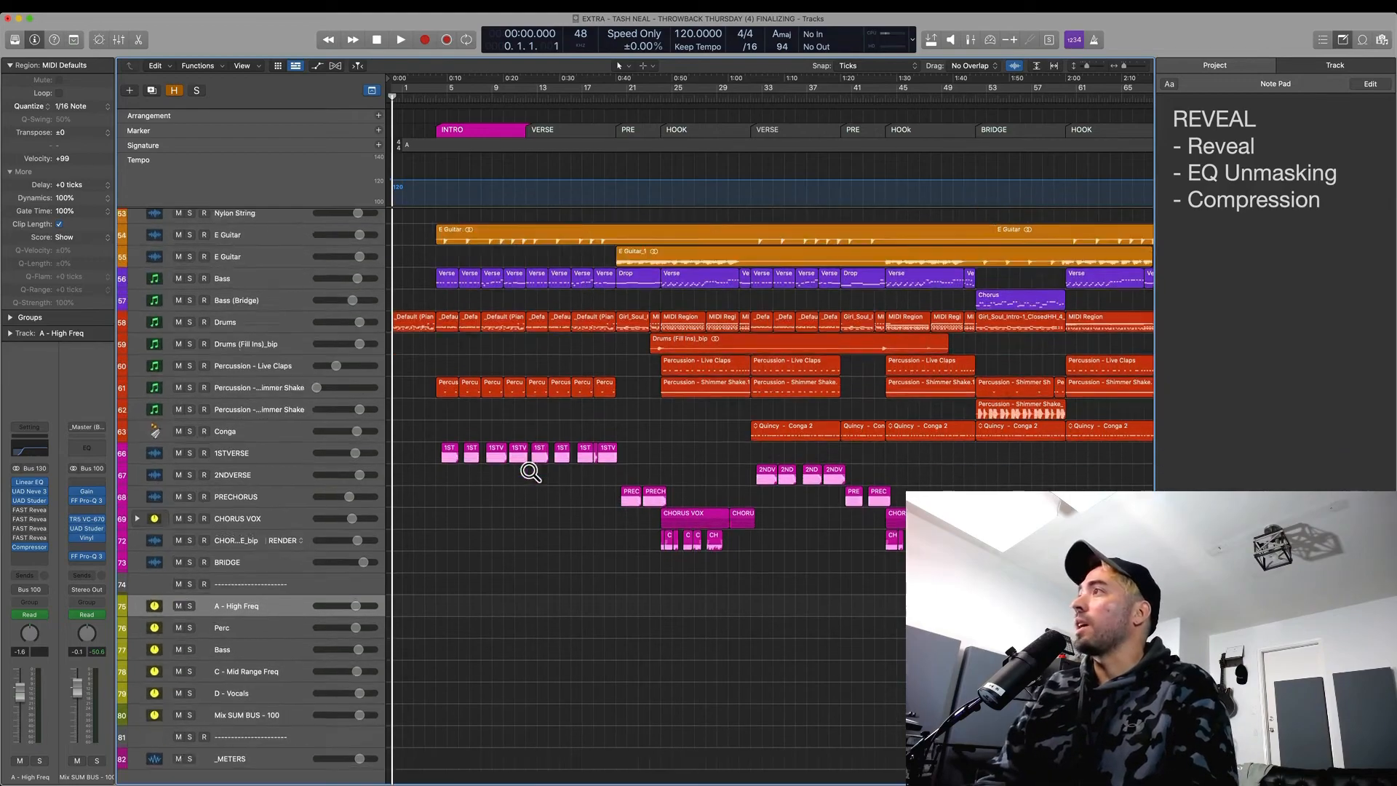
pyautogui.scroll(-3, 533, 478)
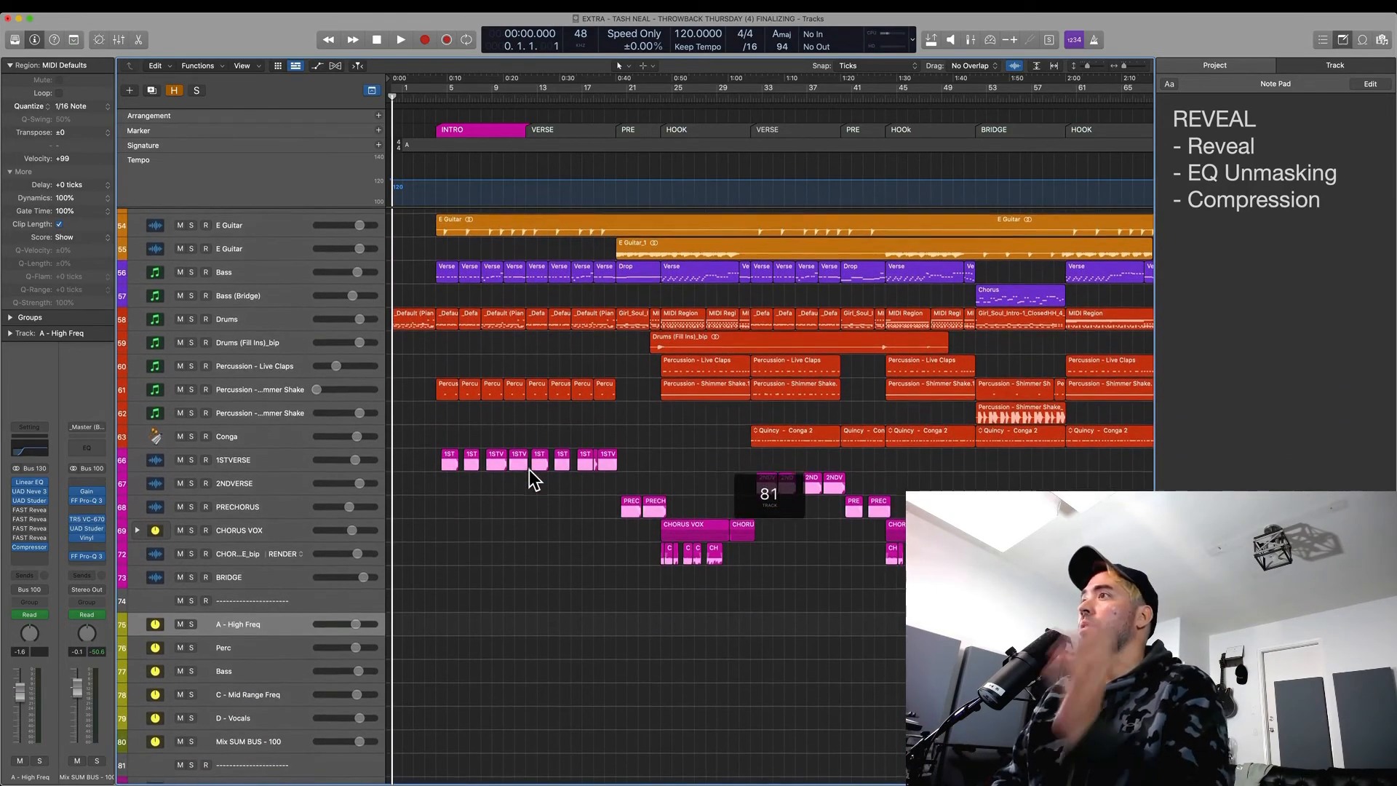
pyautogui.scroll(5, 498, 503)
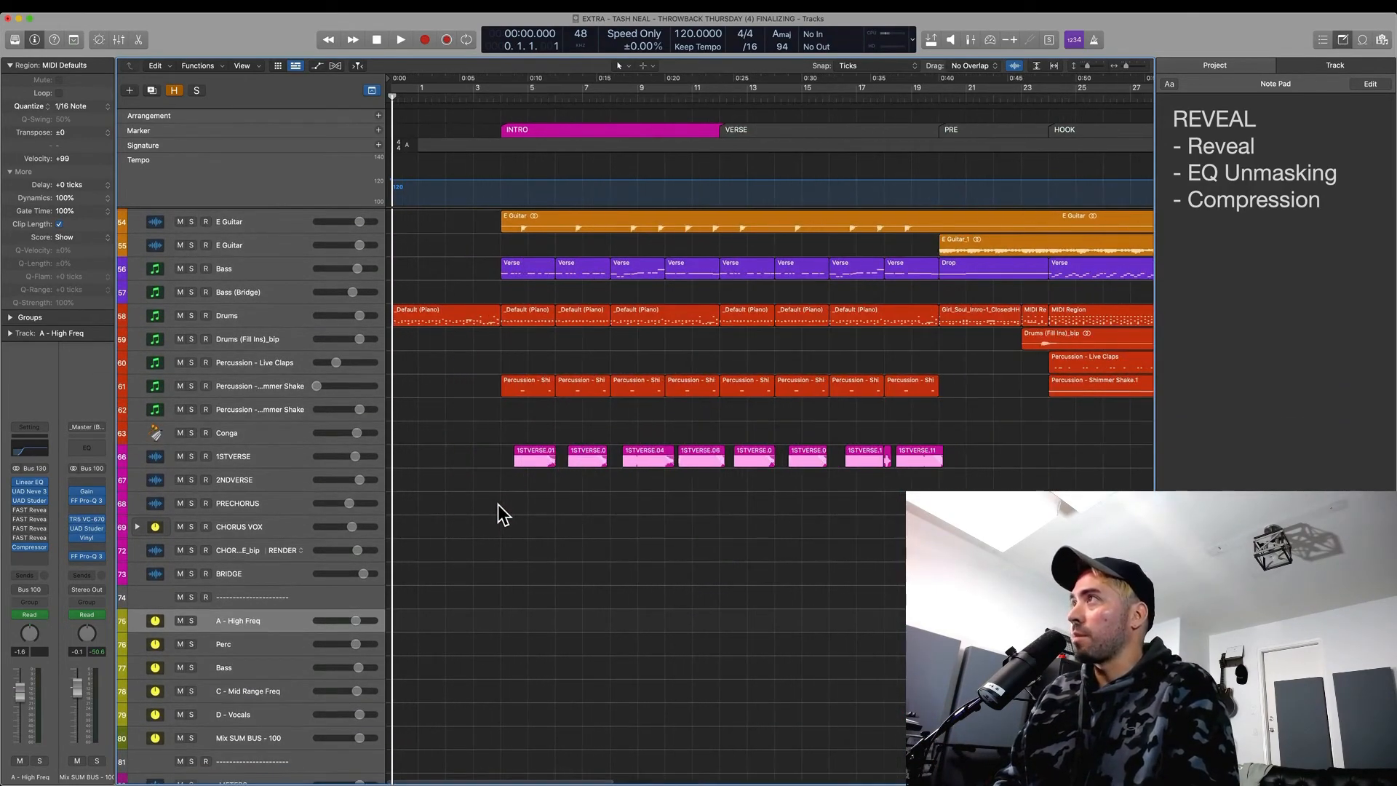
pyautogui.scroll(-5, 499, 503)
pyautogui.scroll(1, 339, 630)
pyautogui.scroll(-3, 313, 676)
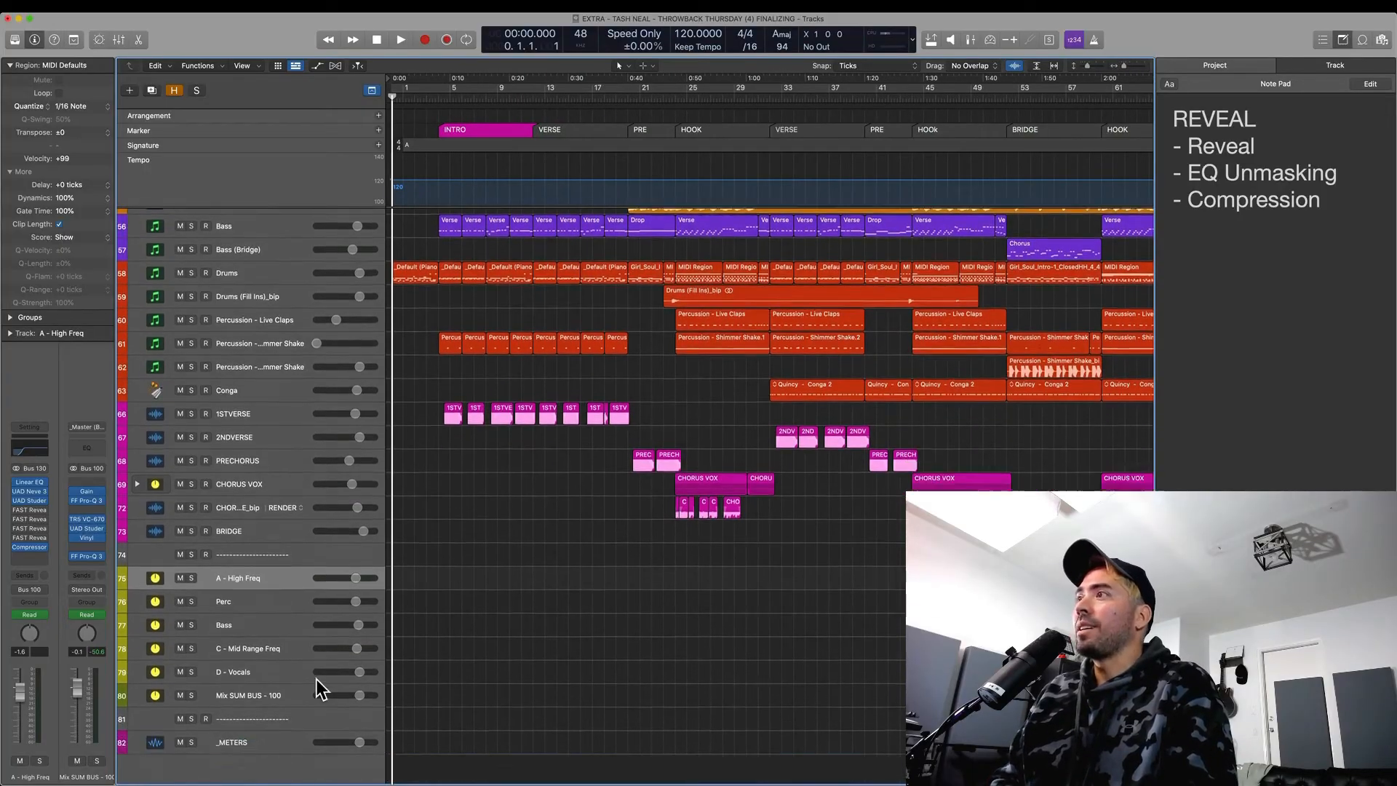
pyautogui.click(288, 720)
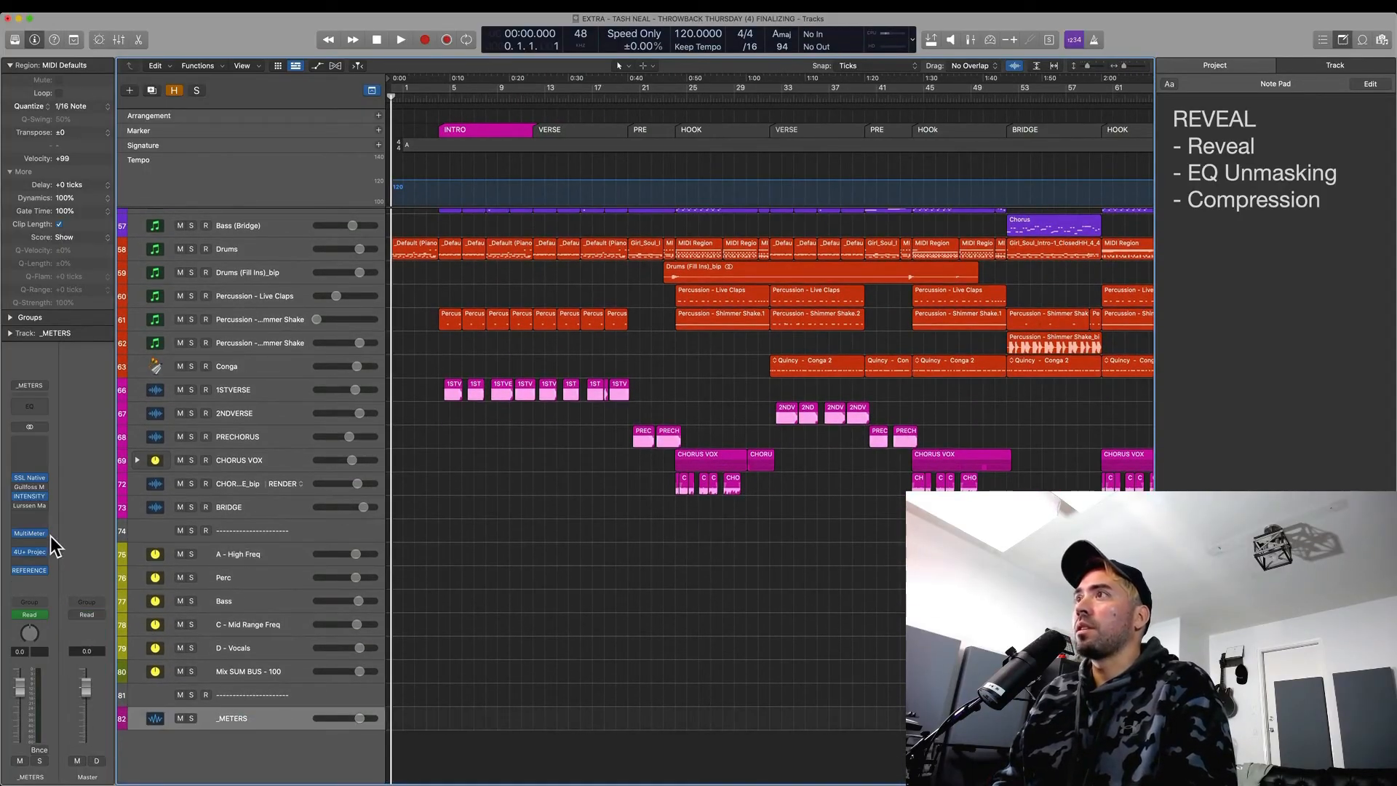
# Step: Select the Mix SUM BUS - 100 track, play the mix from the project start through the first hook and stop in bar 31
pyautogui.click(271, 670)
pyautogui.press('space')
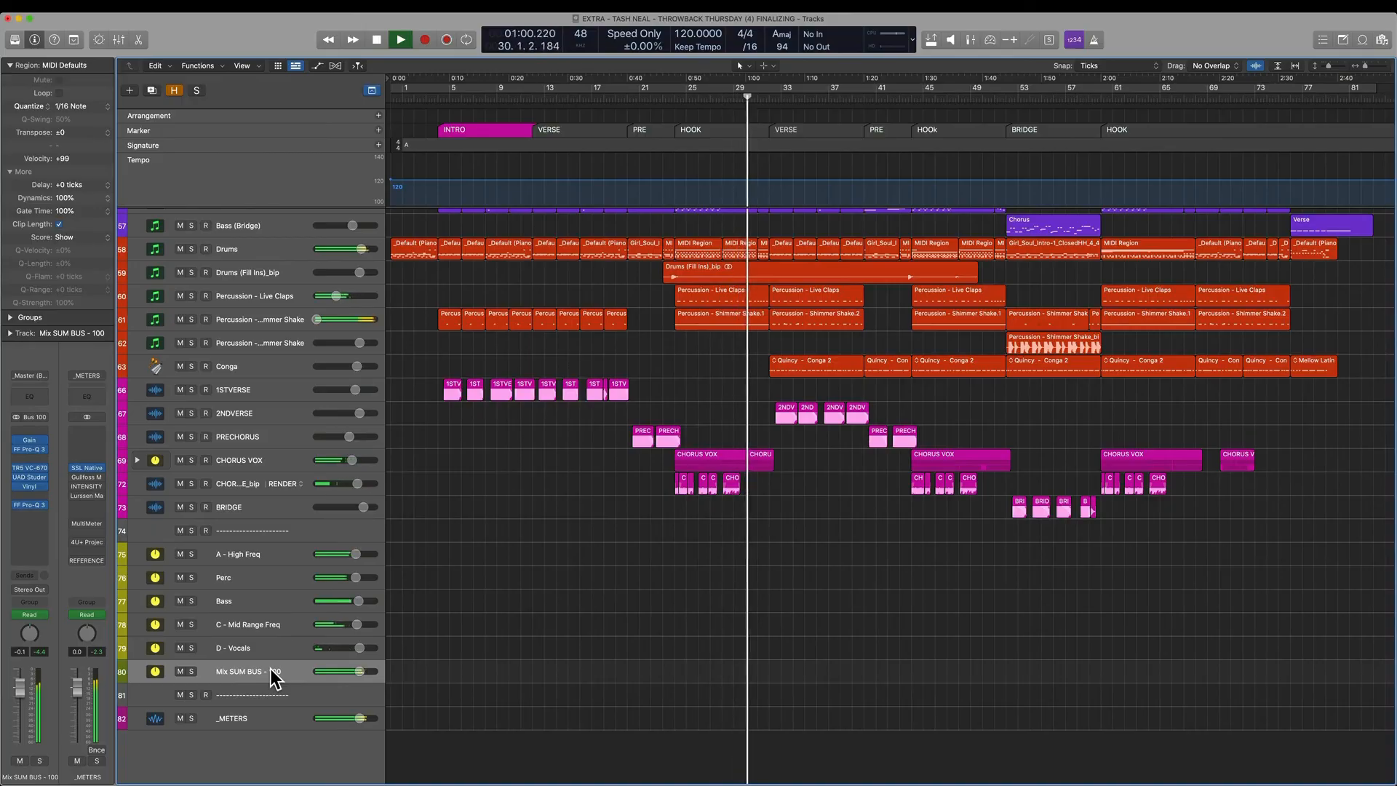
pyautogui.press('space')
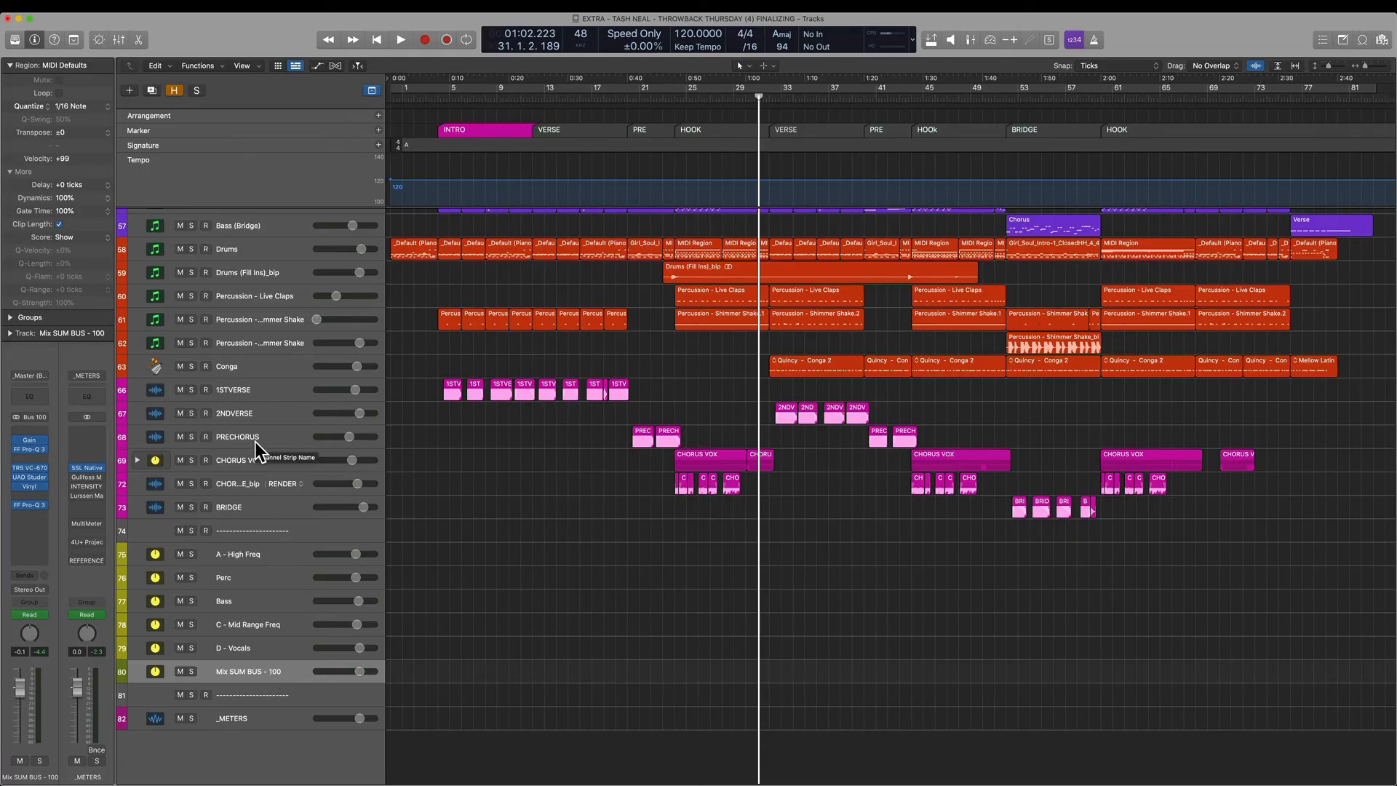
# Step: Locate the piano tracks above the Vibraphone and select Piano track 38
pyautogui.scroll(15, 313, 409)
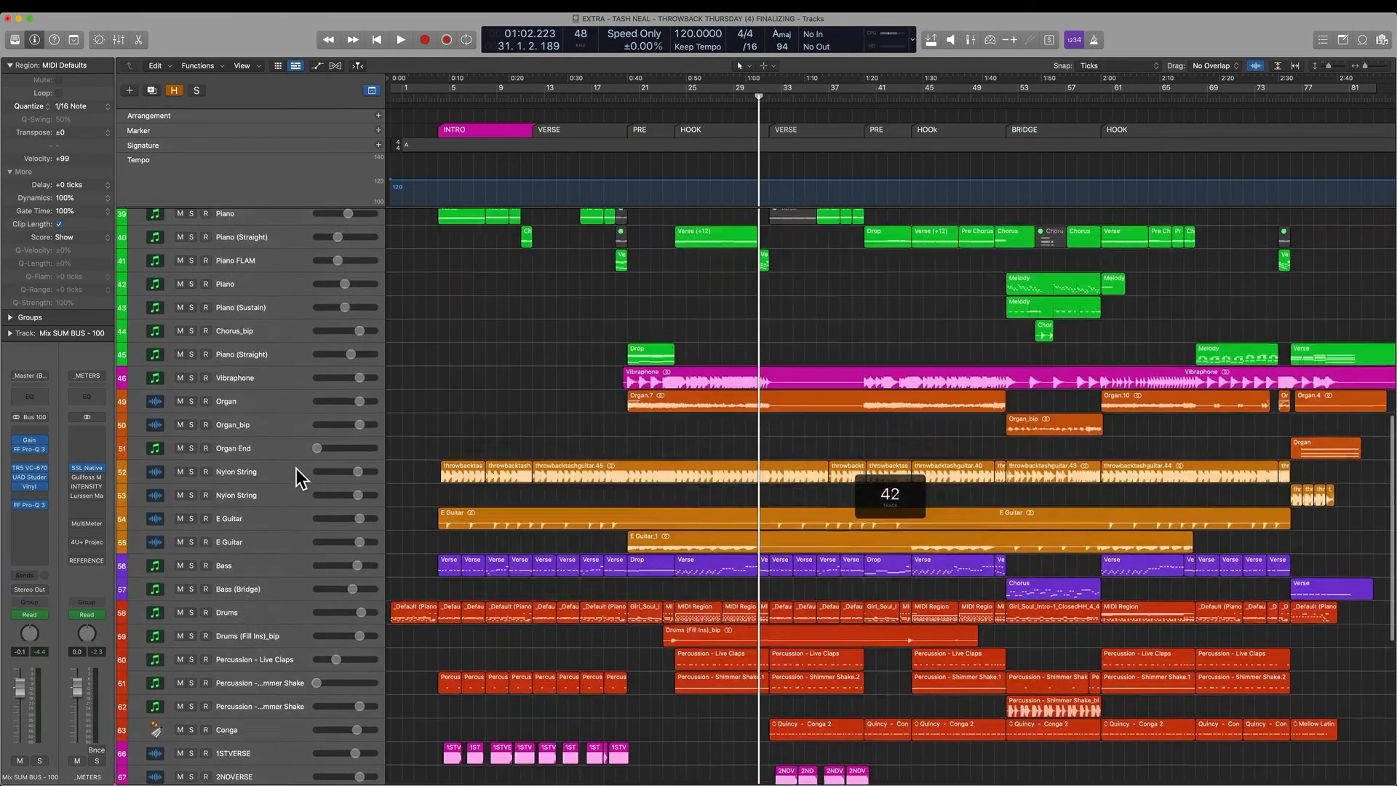
pyautogui.scroll(-5, 281, 520)
pyautogui.scroll(-1, 277, 644)
pyautogui.click(276, 549)
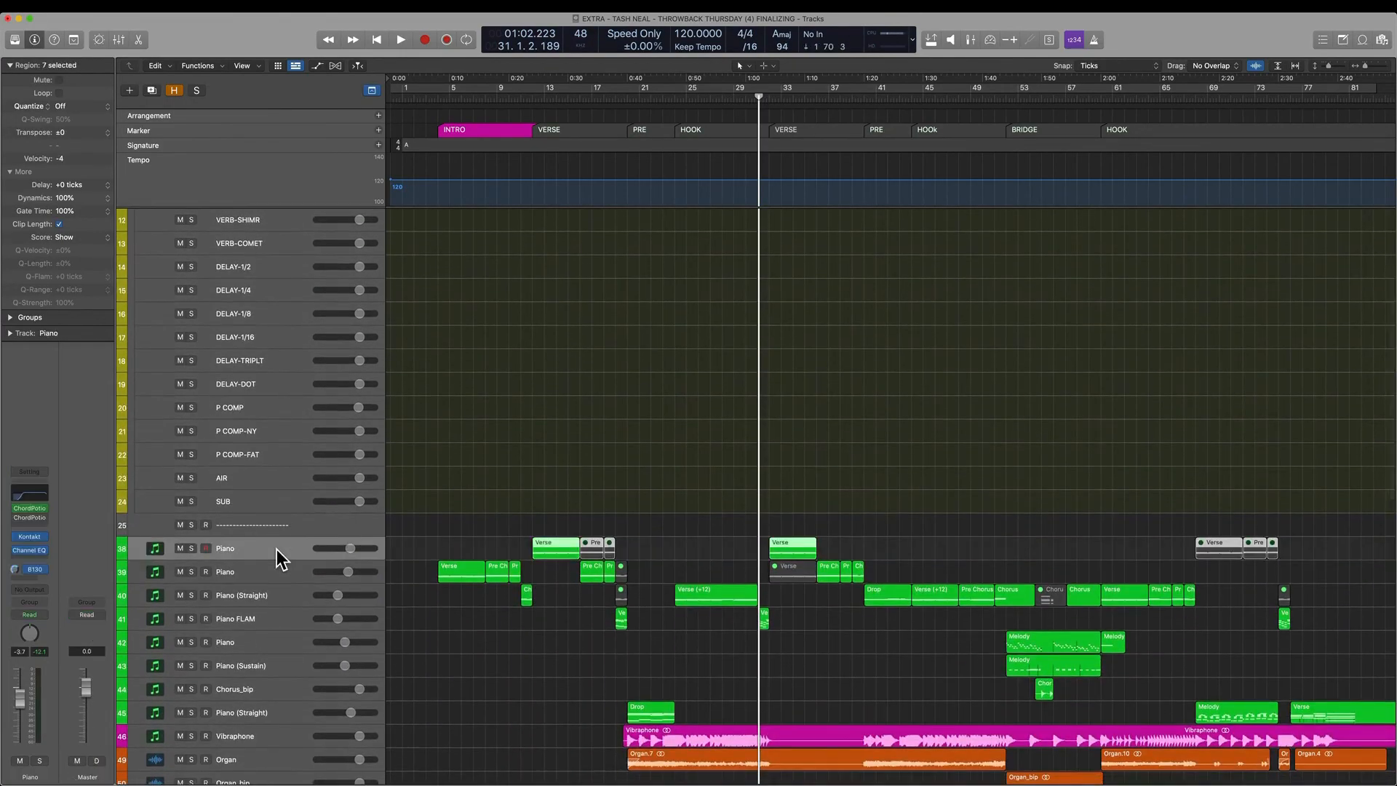